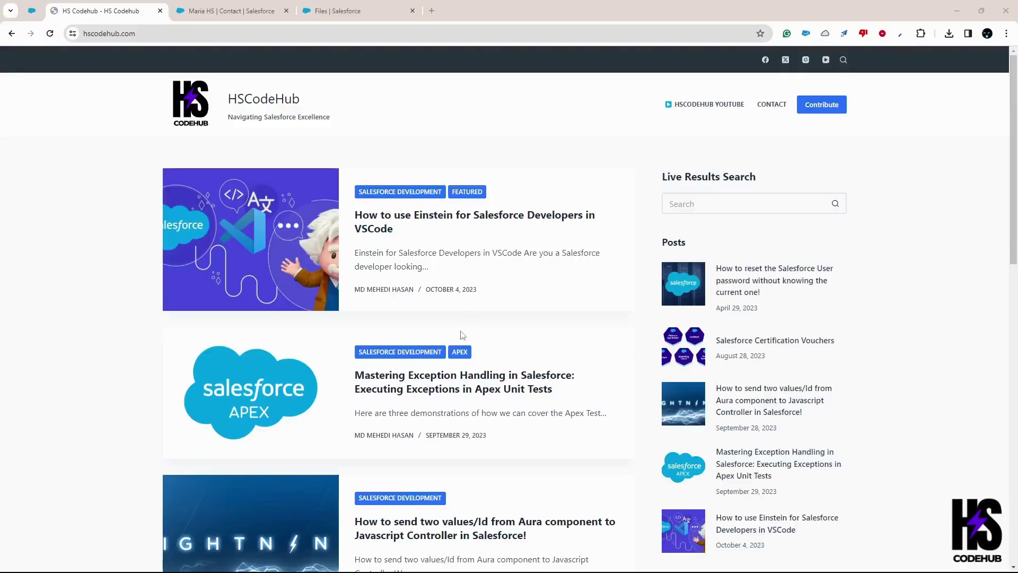
# Switch to the contact's record tab, then highlight and deselect the contact's name in the header.
pyautogui.scroll(-5, 451, 334)
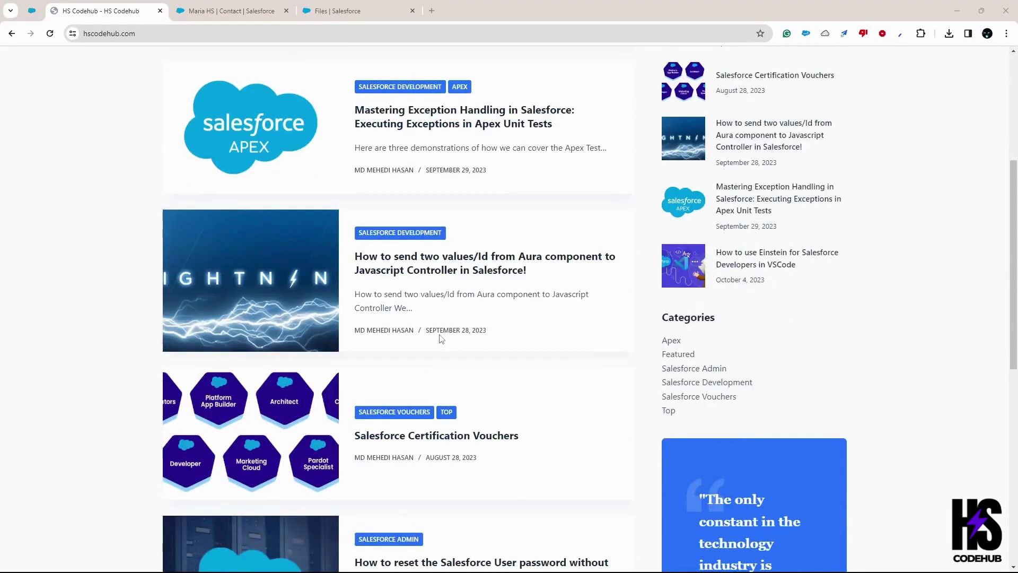
pyautogui.scroll(5, 439, 339)
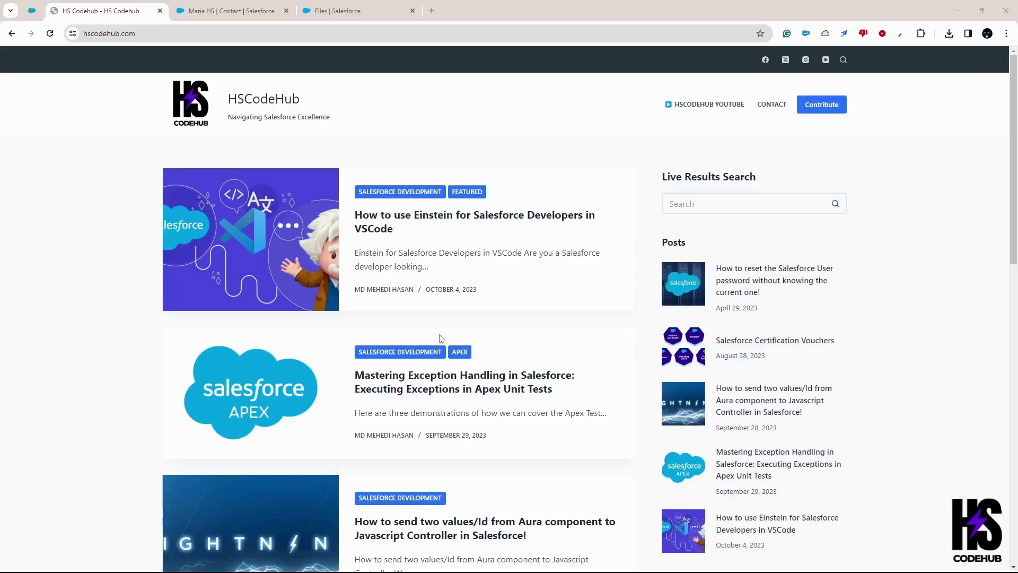
pyautogui.click(229, 11)
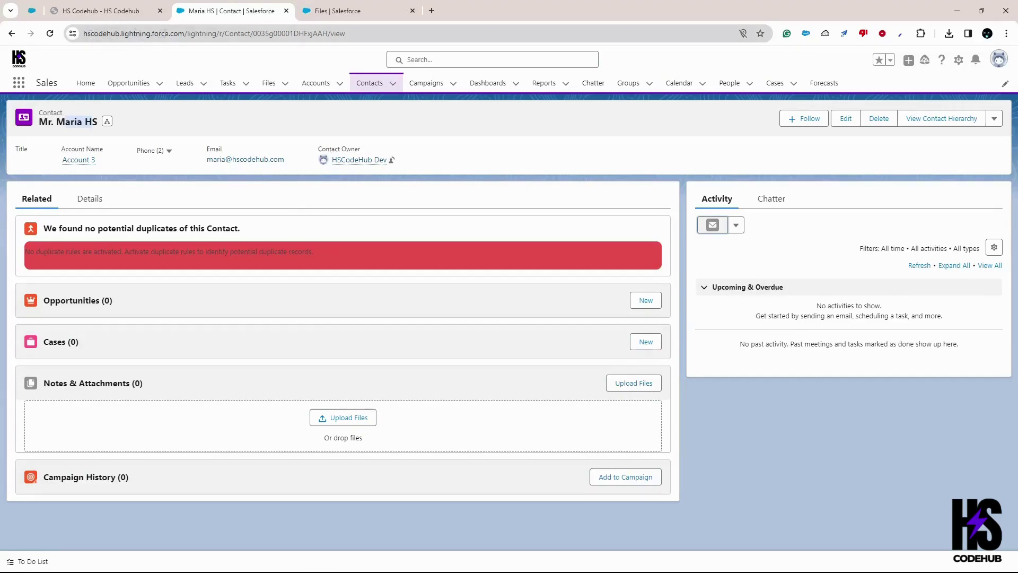
pyautogui.click(165, 33)
pyautogui.click(140, 140)
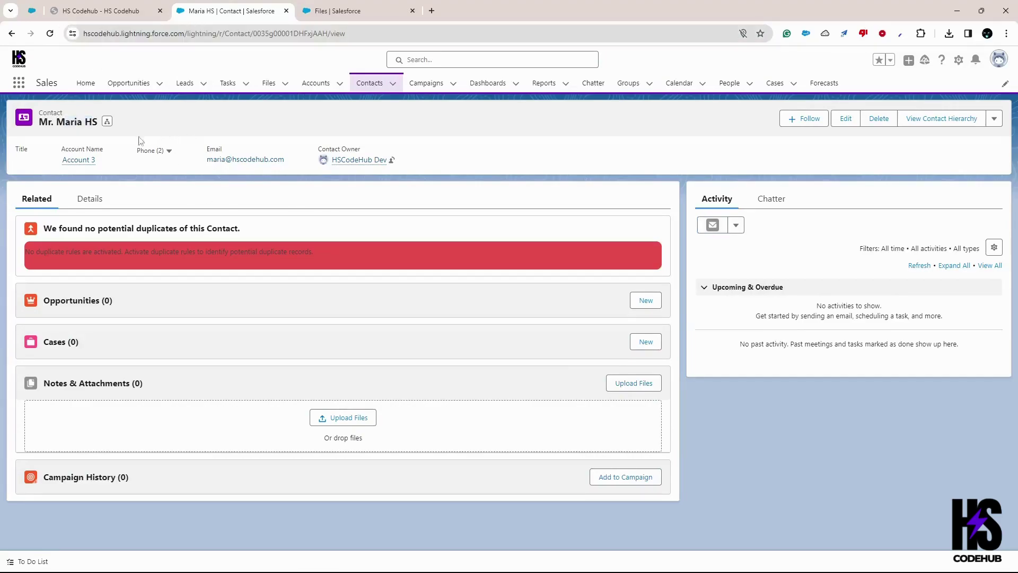
pyautogui.moveTo(98, 122); pyautogui.dragTo(56, 117)
pyautogui.click(82, 118)
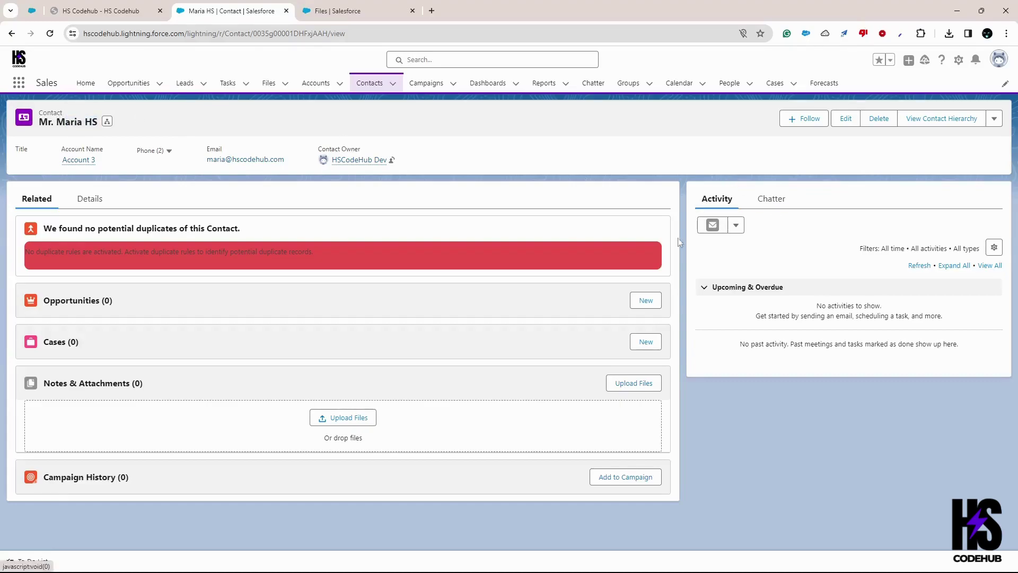
pyautogui.click(715, 228)
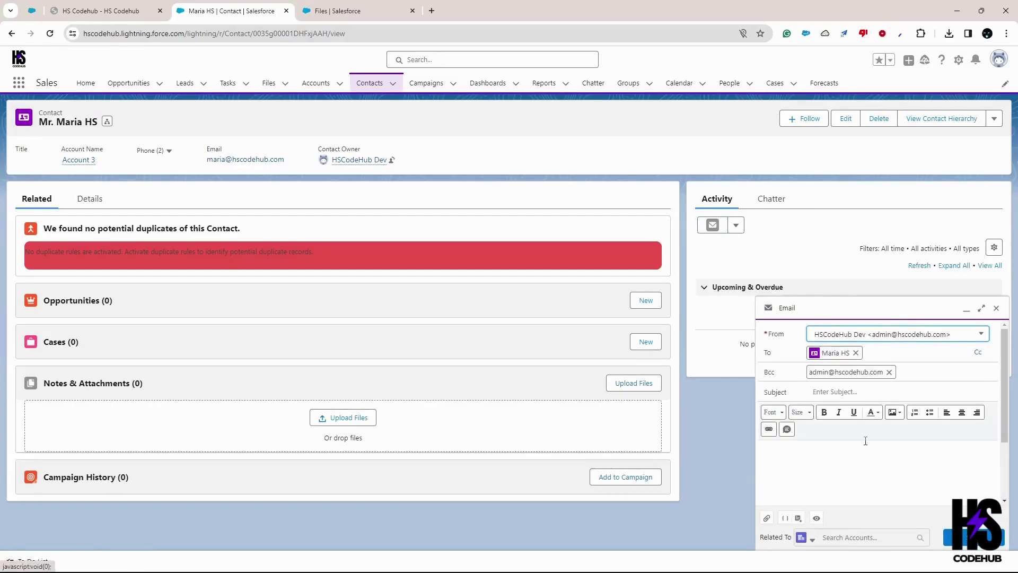
pyautogui.scroll(-1, 891, 445)
pyautogui.scroll(1, 869, 439)
pyautogui.scroll(-1, 848, 417)
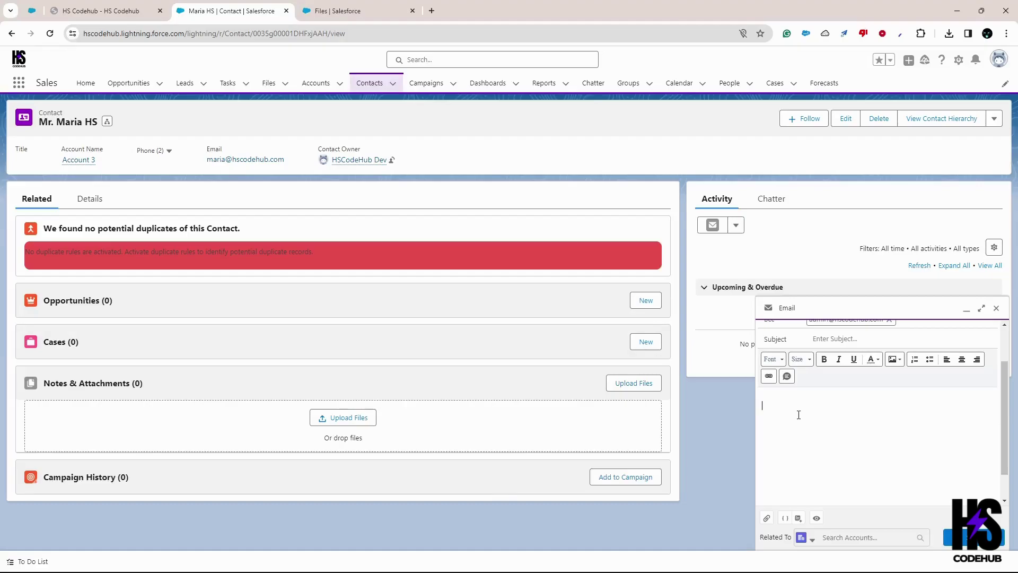
pyautogui.write('Best Regards, HSCodehub')
pyautogui.moveTo(804, 425); pyautogui.dragTo(755, 417)
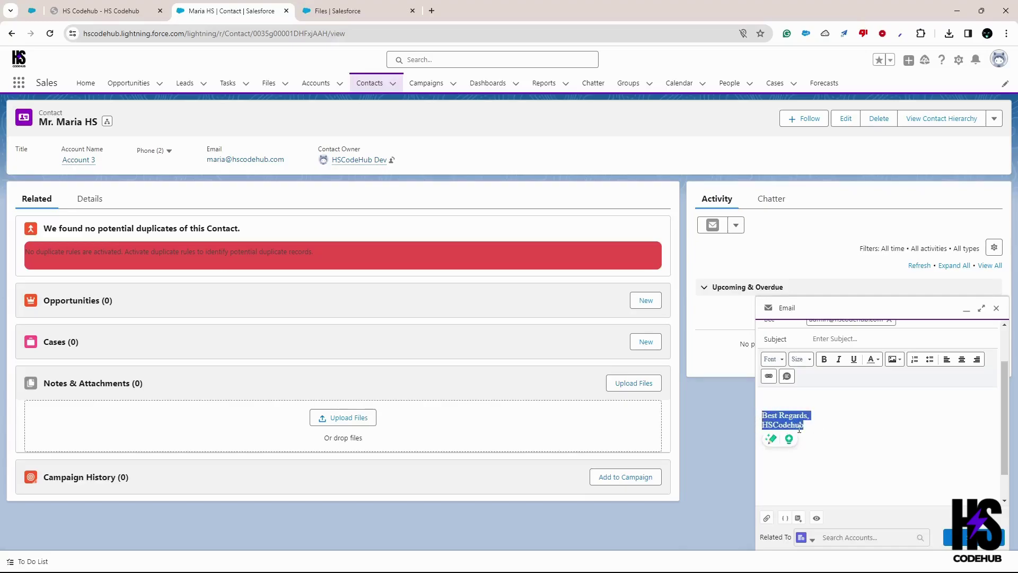
pyautogui.click(827, 430)
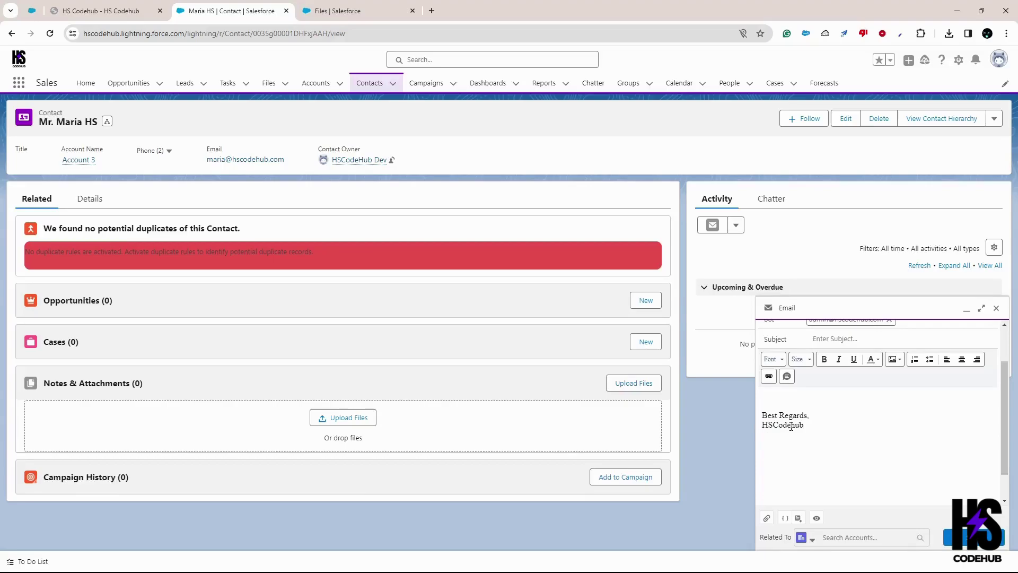
pyautogui.moveTo(804, 425); pyautogui.dragTo(762, 425)
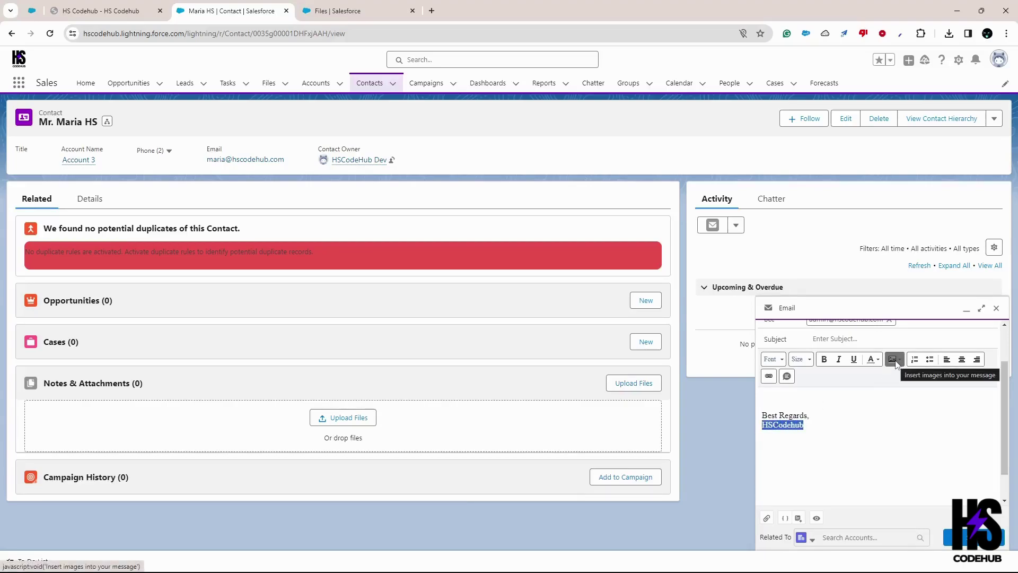
pyautogui.click(802, 439)
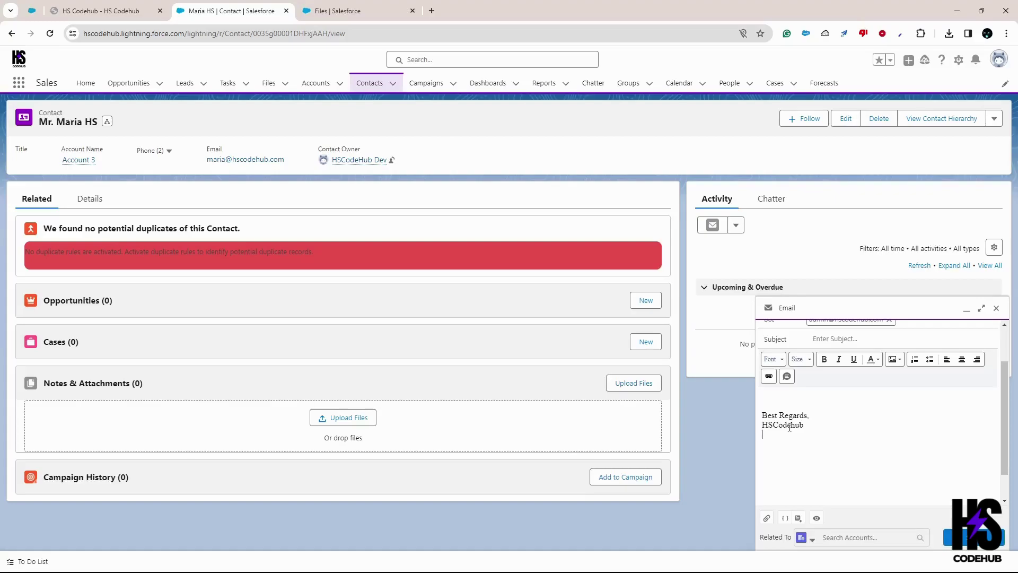
pyautogui.doubleClick(790, 427)
pyautogui.hotkey('ctrl', 'a')
pyautogui.hotkey('ctrl', 'c')
pyautogui.press('BackSpace')
pyautogui.click(996, 308)
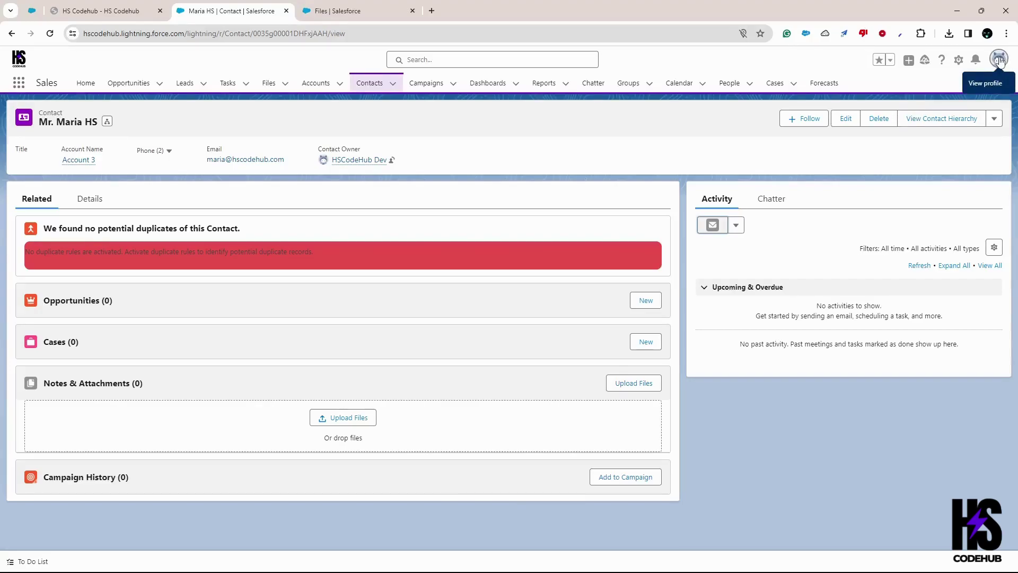
# Open personal Settings from the avatar menu and filter Quick Find with 'email se'.
pyautogui.click(998, 62)
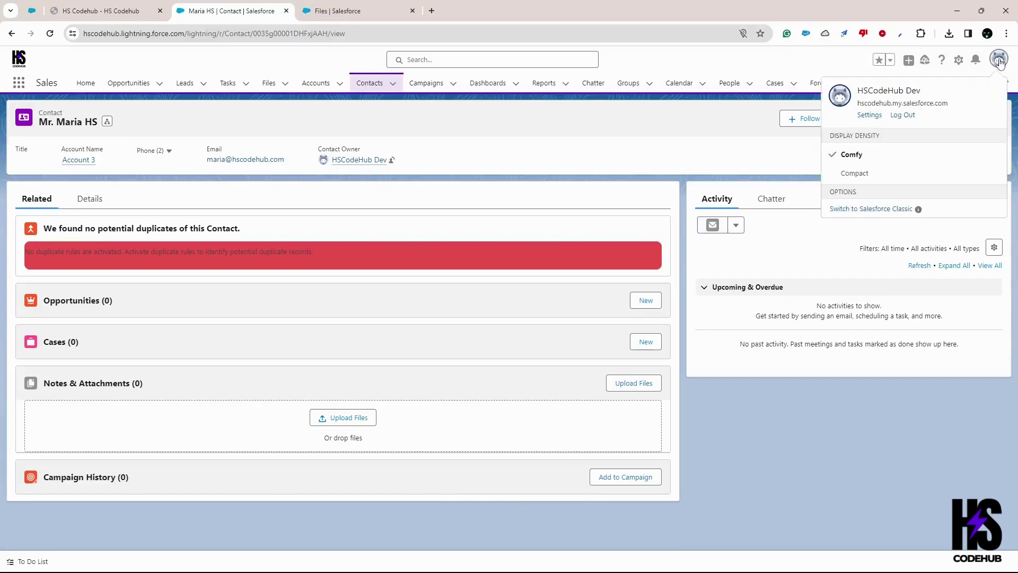
pyautogui.click(875, 116)
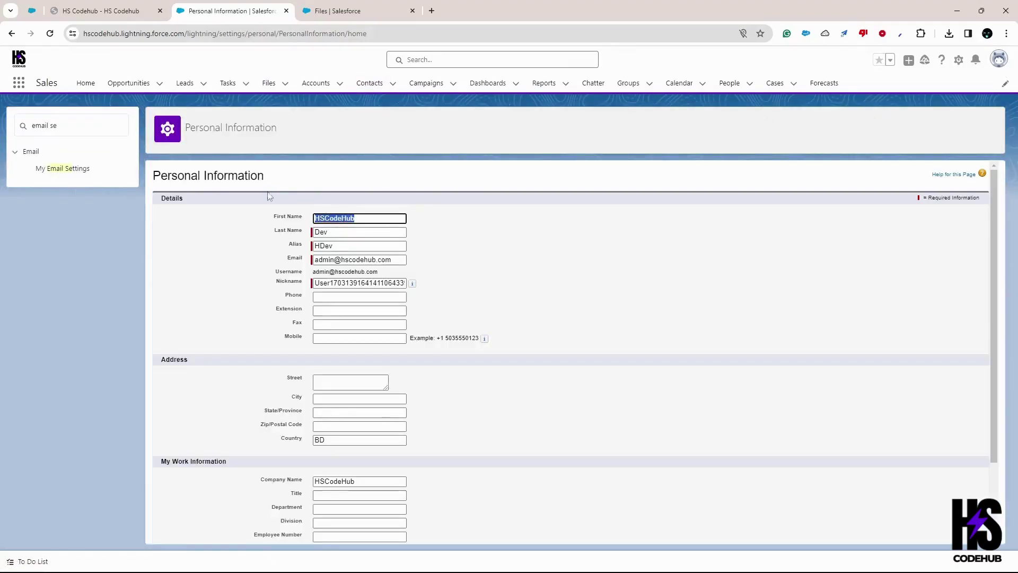
pyautogui.moveTo(187, 128)
pyautogui.mouseDown()
pyautogui.moveTo(281, 135)
pyautogui.moveTo(194, 133)
pyautogui.mouseUp()
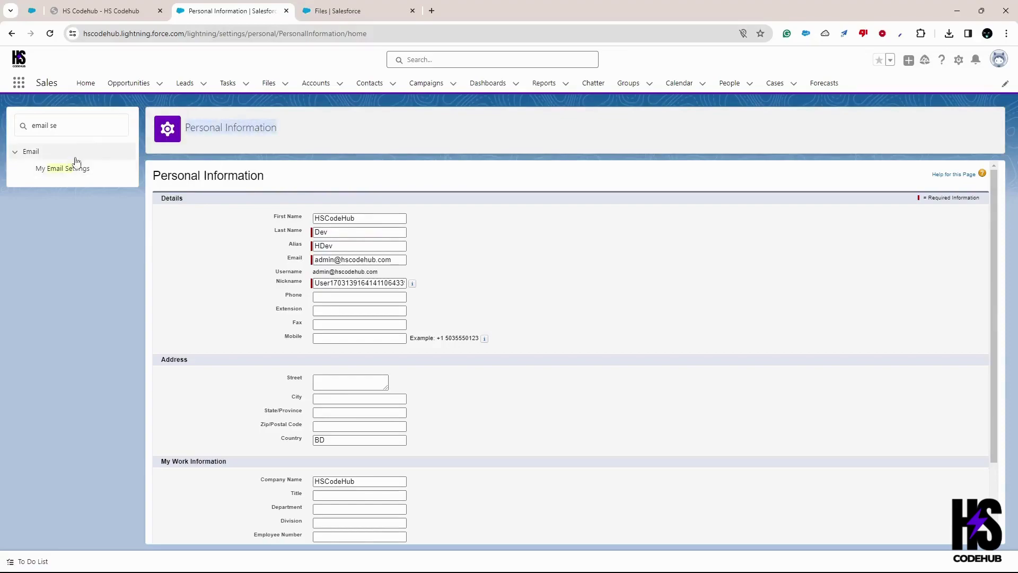
pyautogui.click(76, 131)
pyautogui.hotkey('ctrl', 'a')
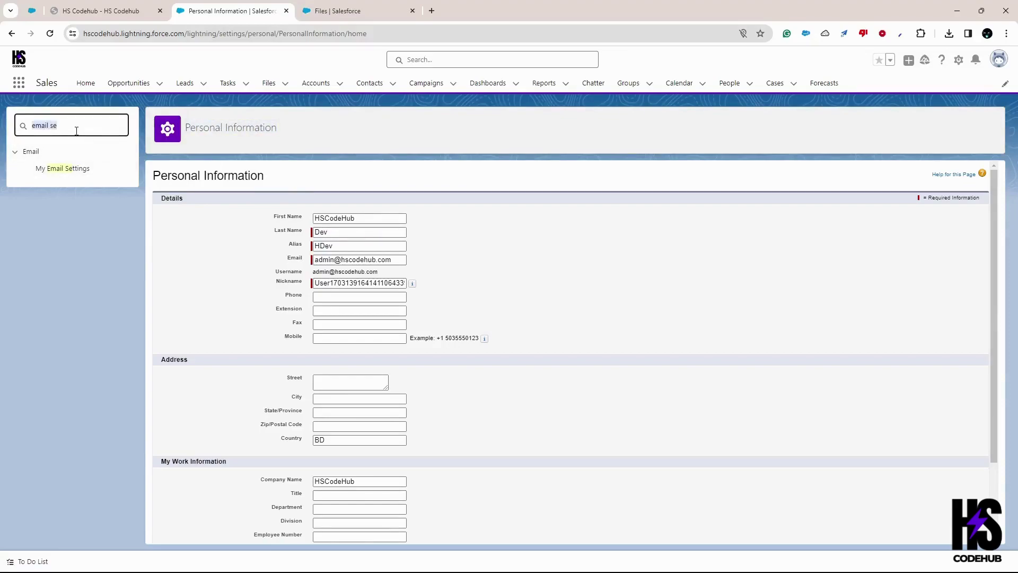
pyautogui.write('email se')
# Paste 'Best Regards, HSCodehub' into the My Email Settings signature box and save it.
pyautogui.click(64, 169)
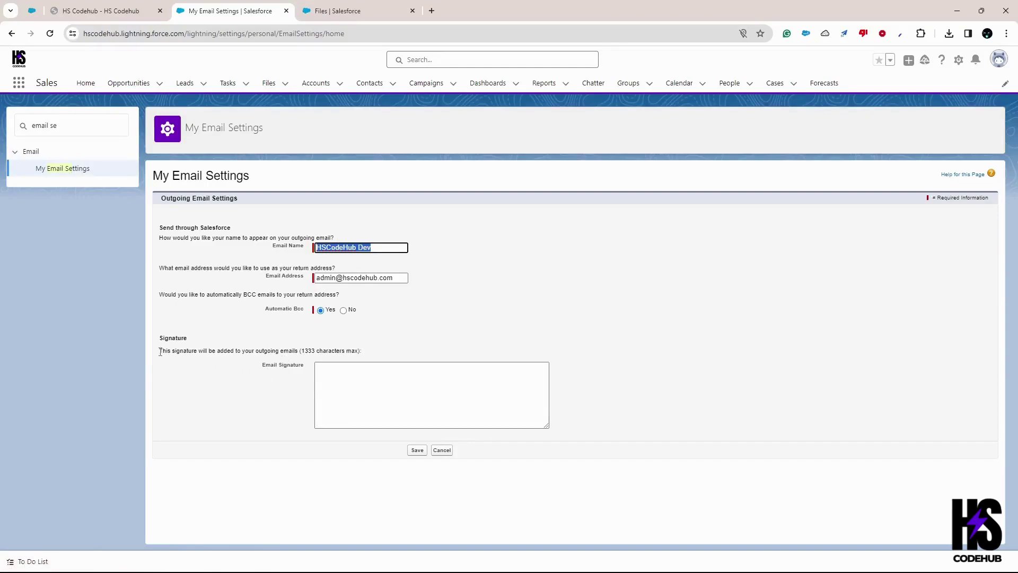
pyautogui.click(316, 367)
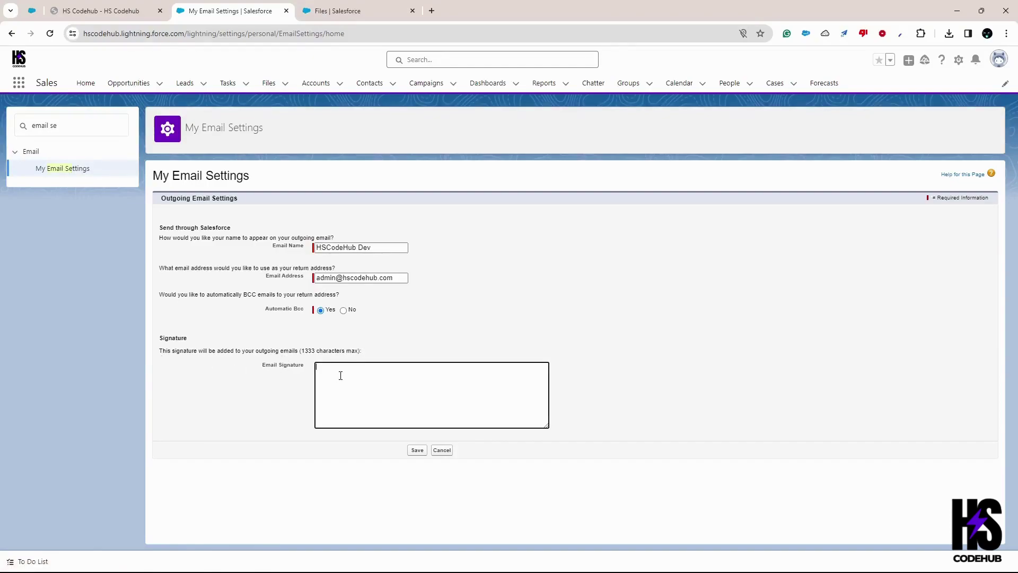
pyautogui.moveTo(300, 351); pyautogui.dragTo(375, 354)
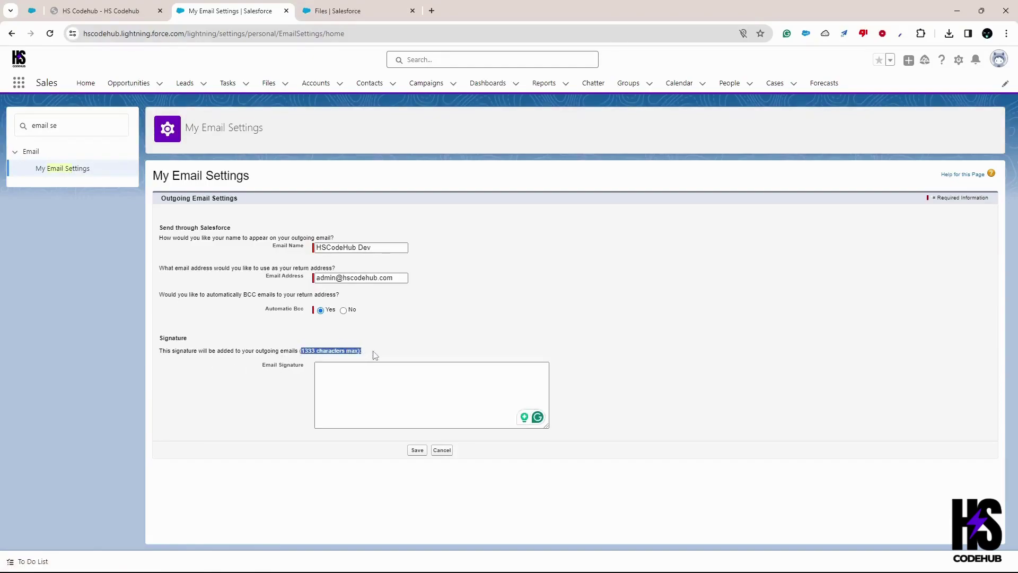
pyautogui.click(365, 397)
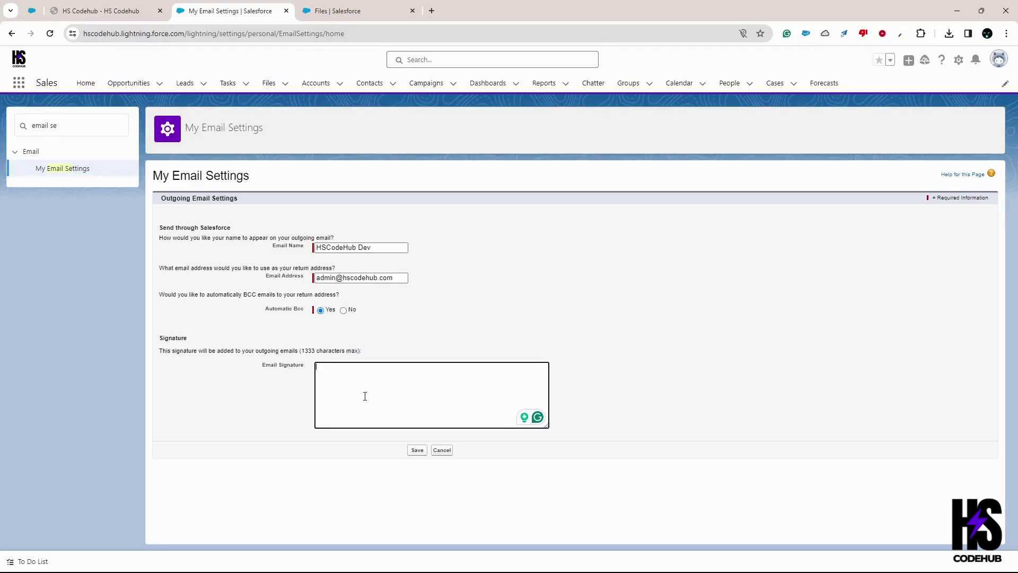
pyautogui.hotkey('ctrl', 'v')
pyautogui.click(416, 451)
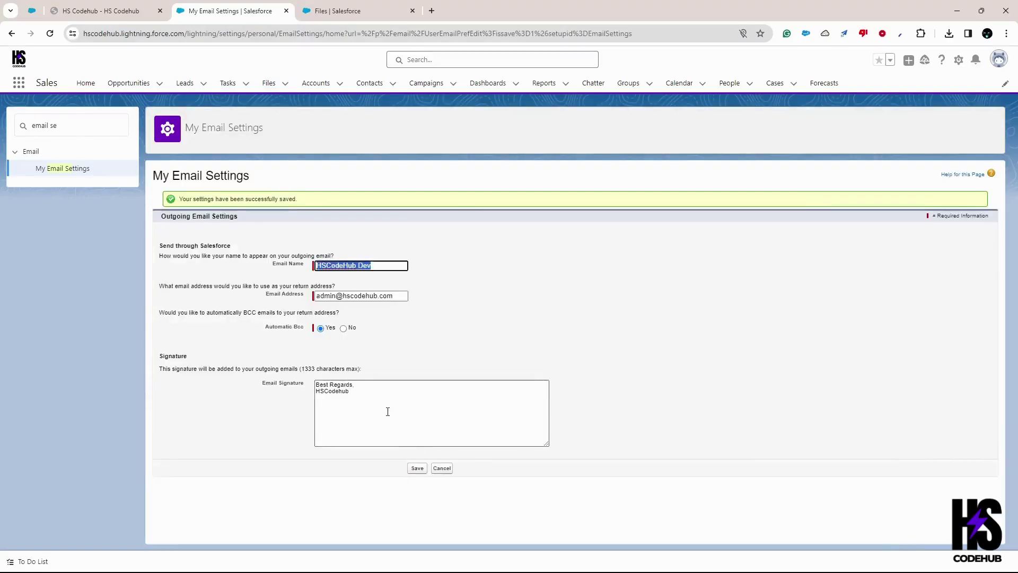
pyautogui.click(378, 393)
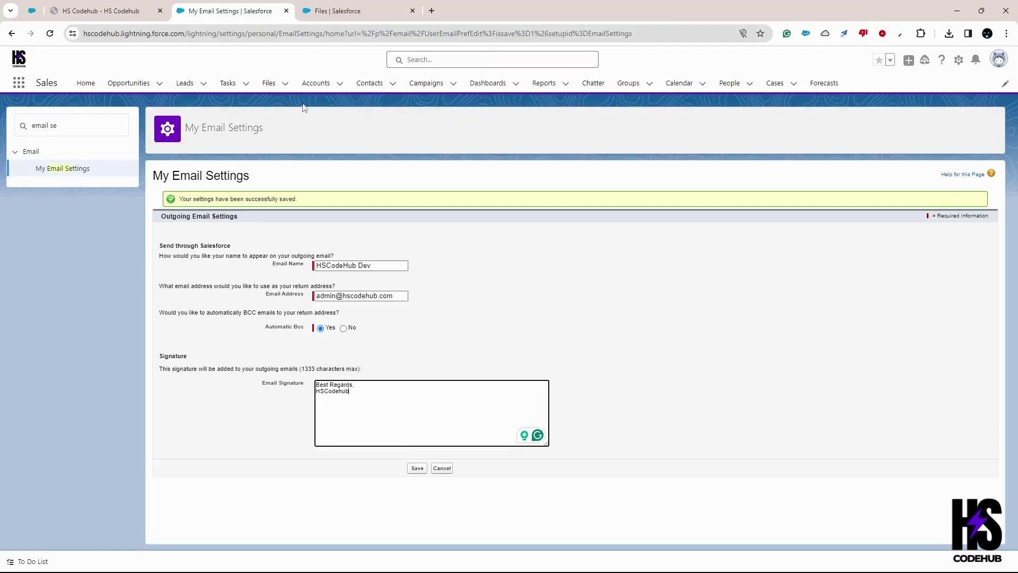
pyautogui.click(353, 15)
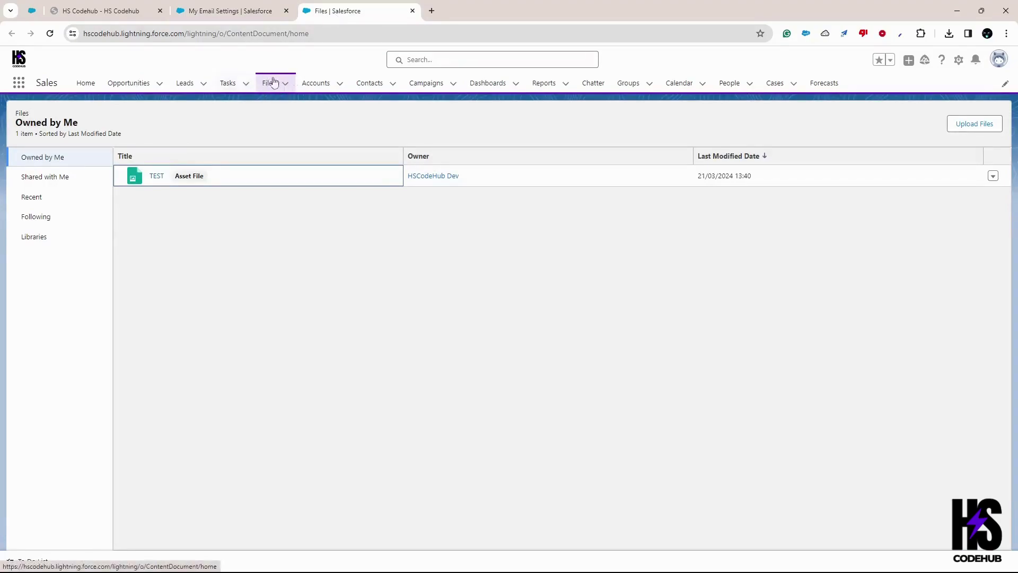
# Open Files via the App Launcher and upload HSCODEHUB.jpg from Downloads.
pyautogui.click(17, 86)
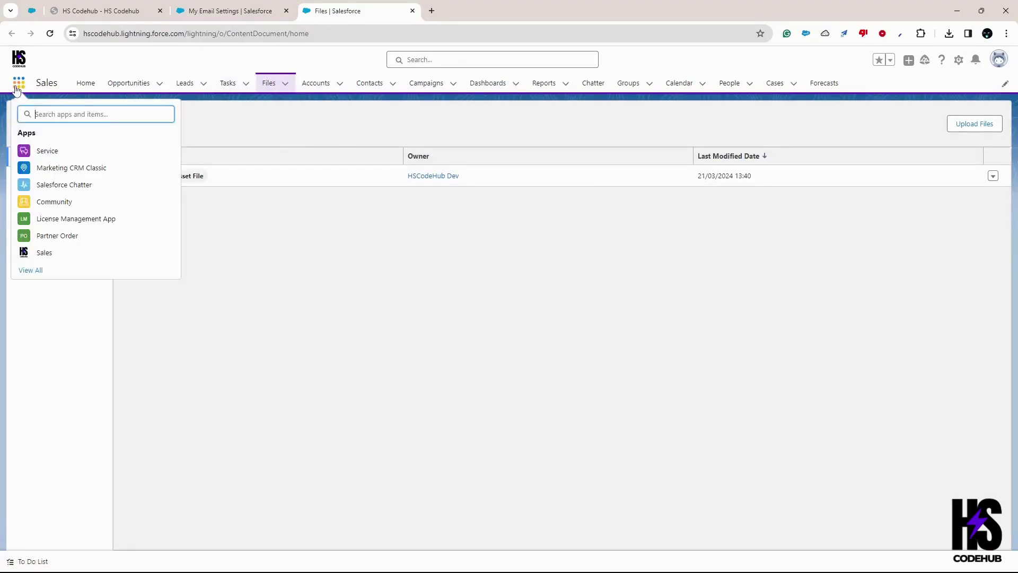
pyautogui.write('files')
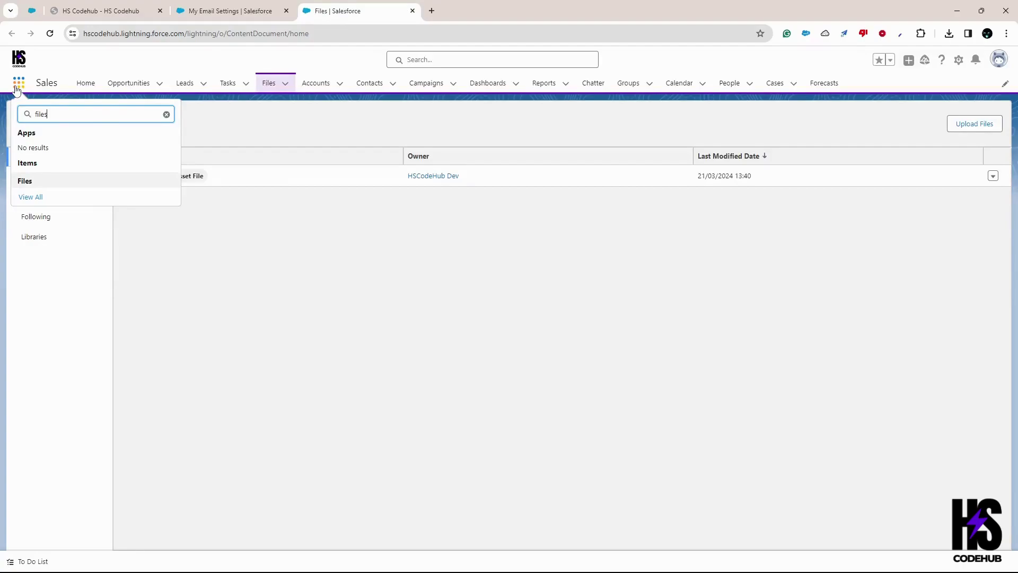
pyautogui.click(34, 183)
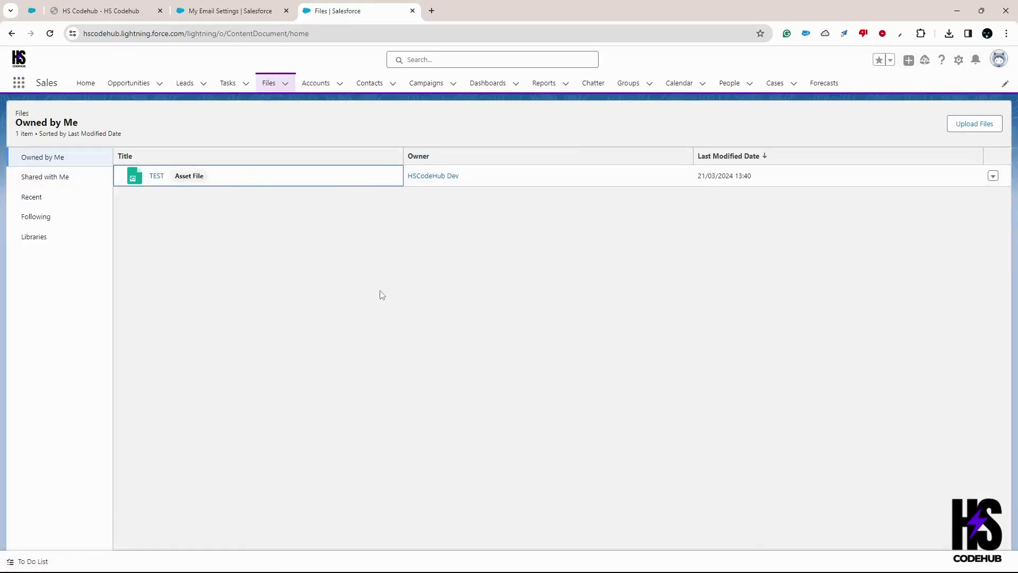
pyautogui.click(957, 127)
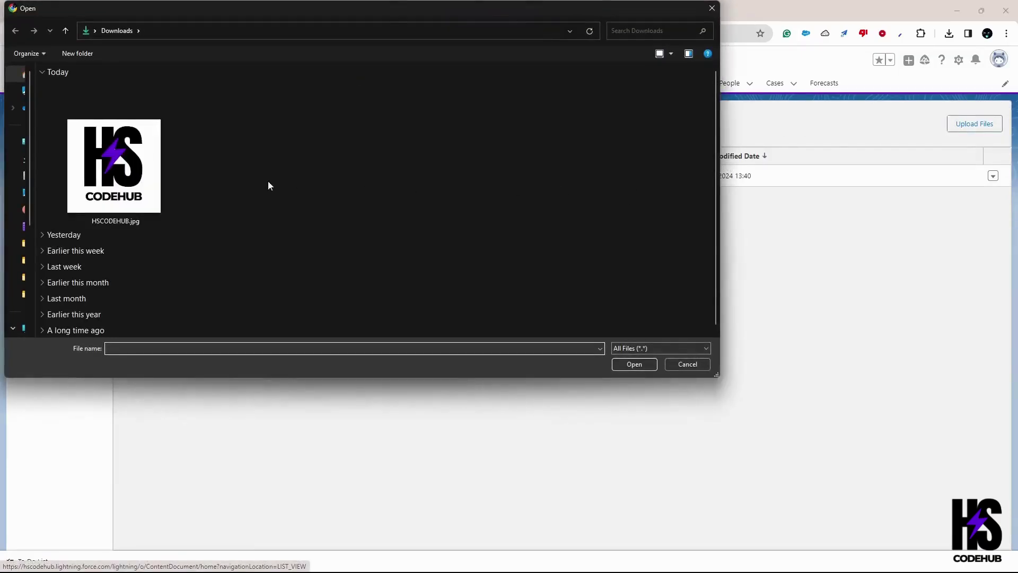
pyautogui.doubleClick(117, 166)
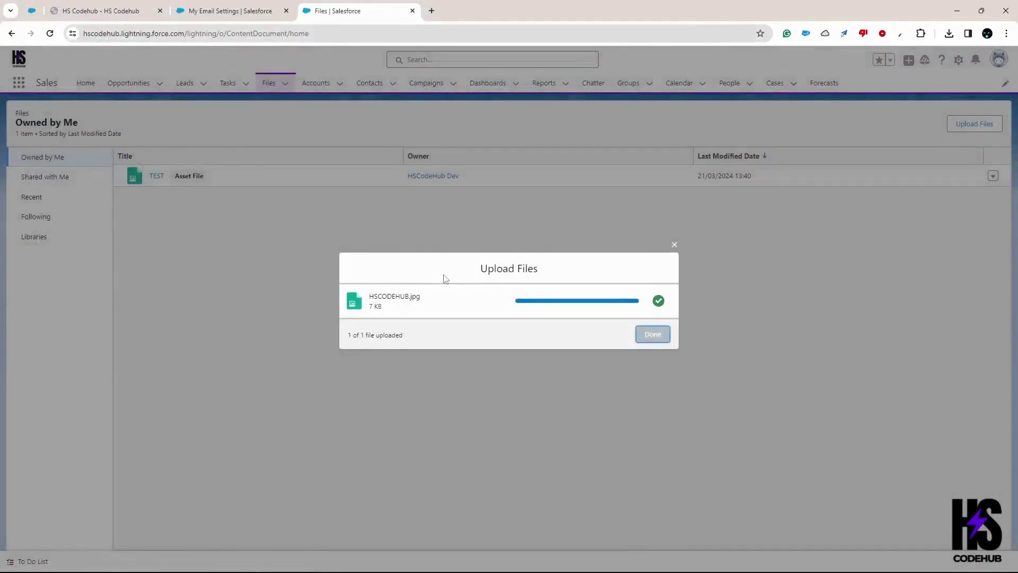
pyautogui.click(649, 336)
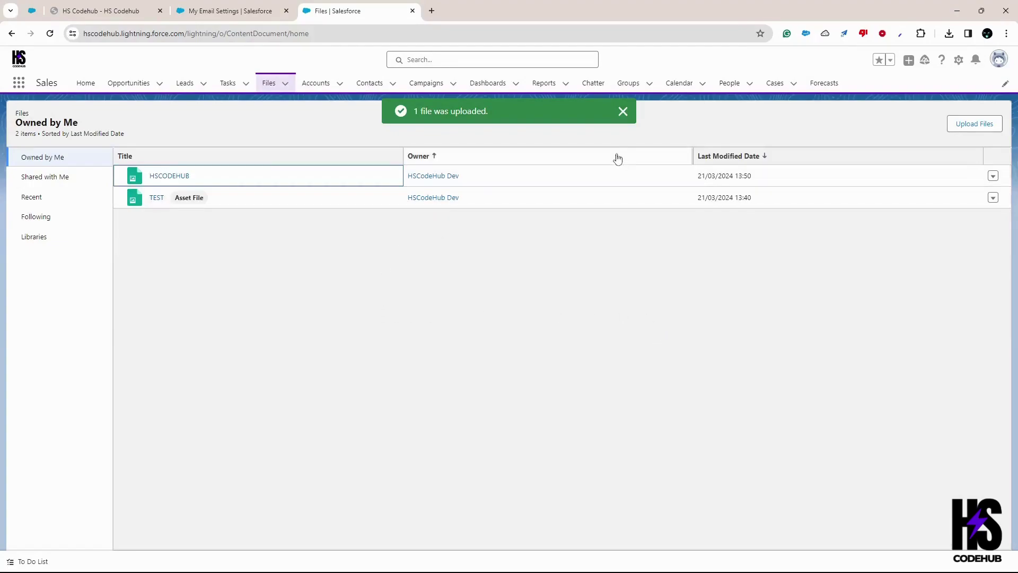
pyautogui.click(621, 113)
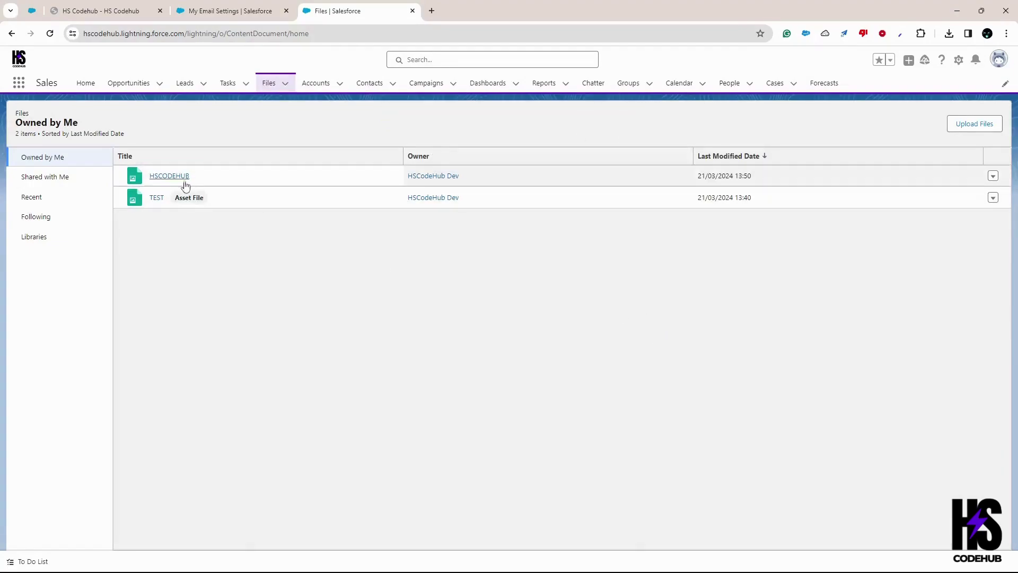
# Start a public link for the HSCODEHUB file with expiration date 01/05/2040.
pyautogui.click(993, 178)
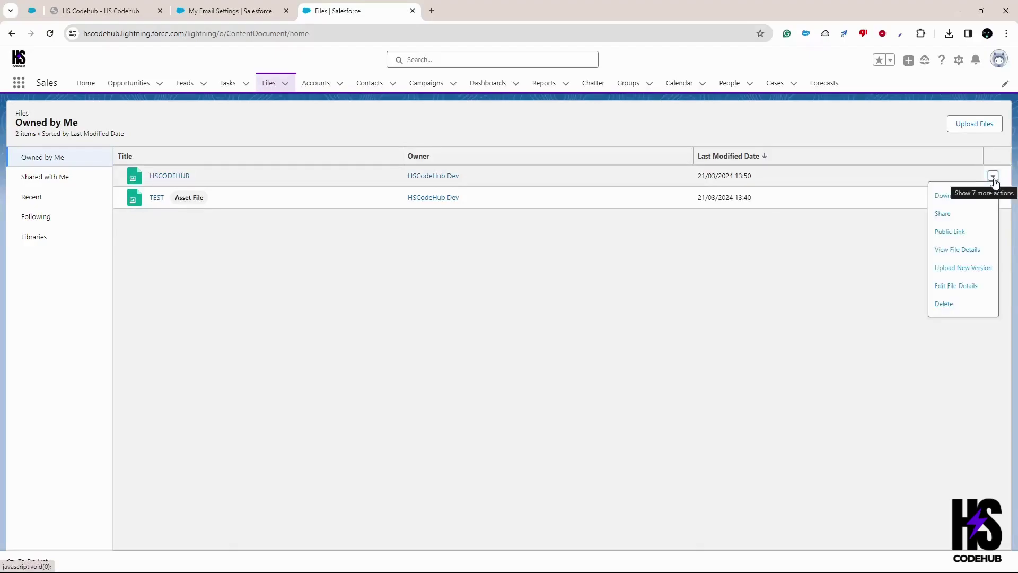
pyautogui.click(960, 233)
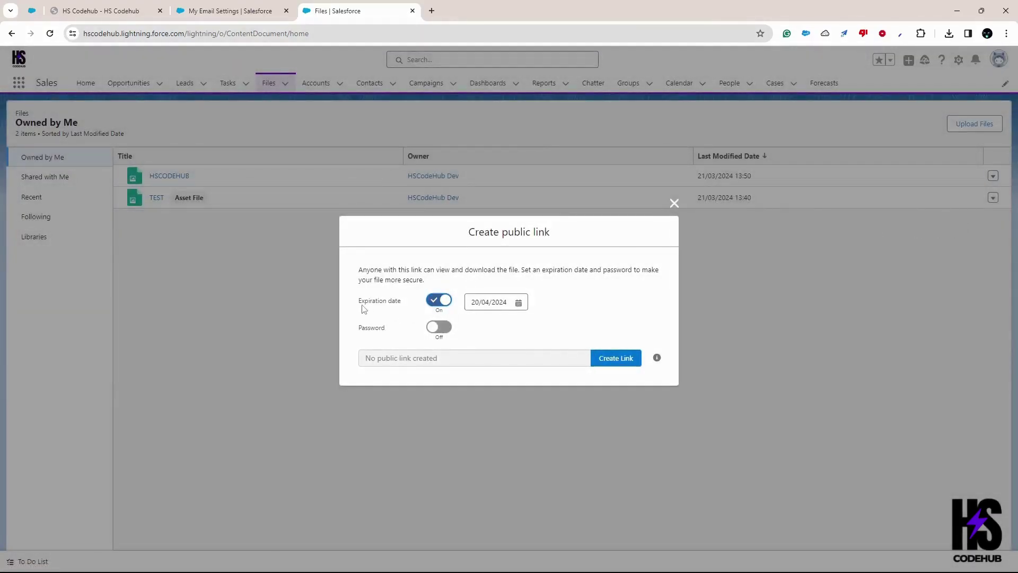
pyautogui.moveTo(359, 305); pyautogui.dragTo(402, 308)
pyautogui.click(519, 303)
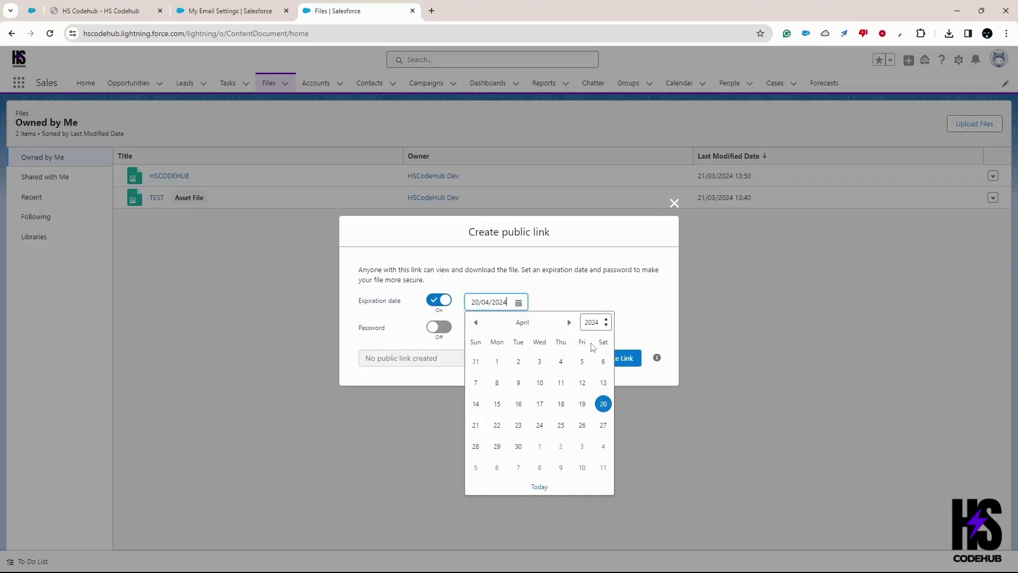
pyautogui.click(569, 322)
pyautogui.click(605, 320)
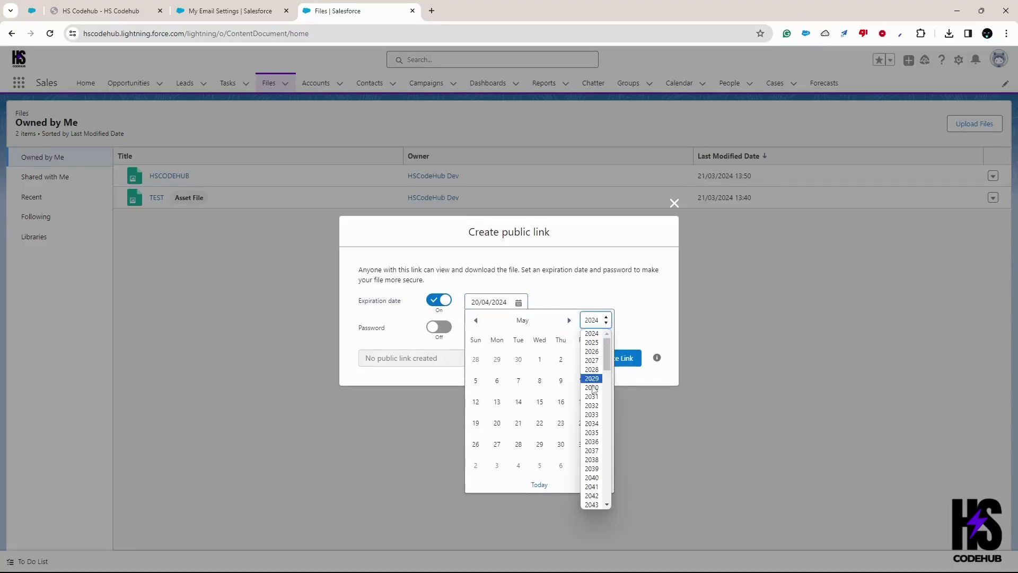
pyautogui.click(592, 478)
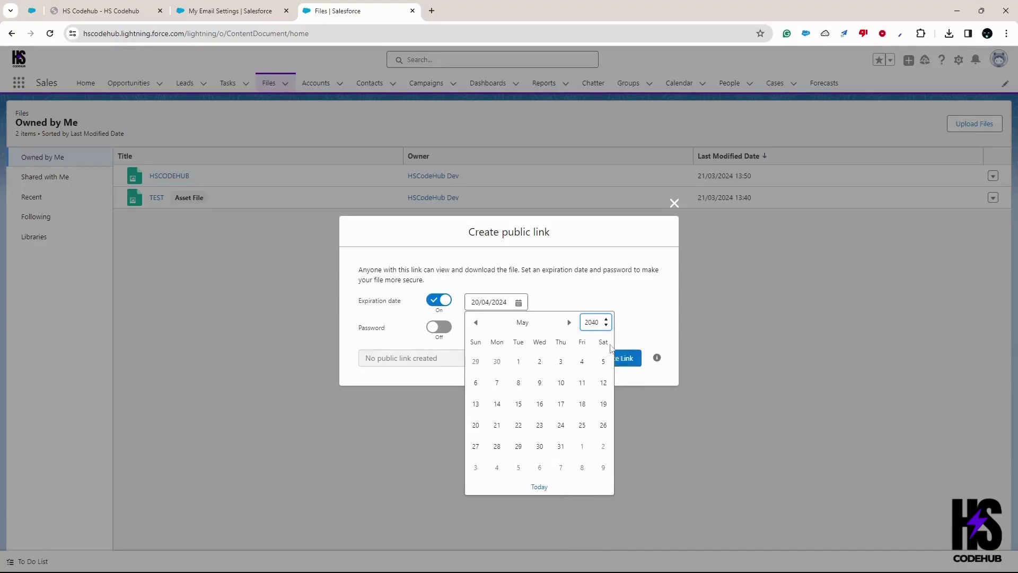
pyautogui.click(518, 362)
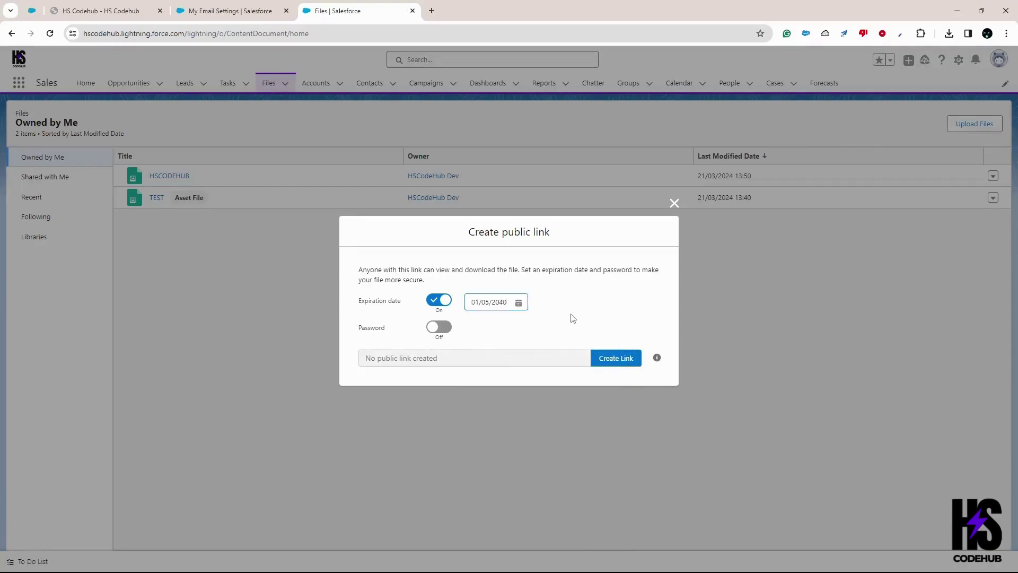
# Create the unrestricted public link and copy its URL.
pyautogui.click(613, 358)
pyautogui.moveTo(447, 267); pyautogui.dragTo(602, 268)
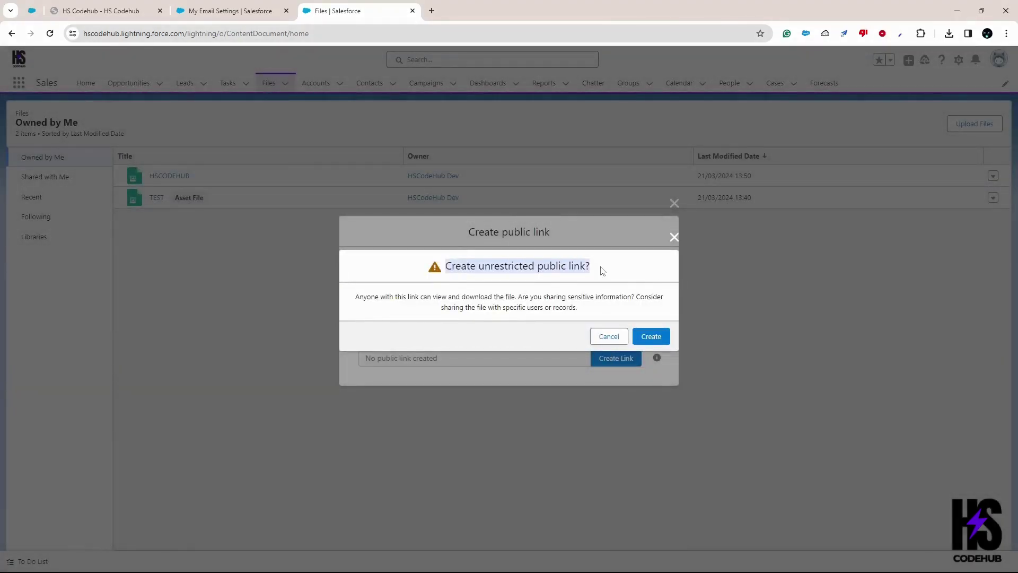
pyautogui.moveTo(588, 313); pyautogui.dragTo(353, 293)
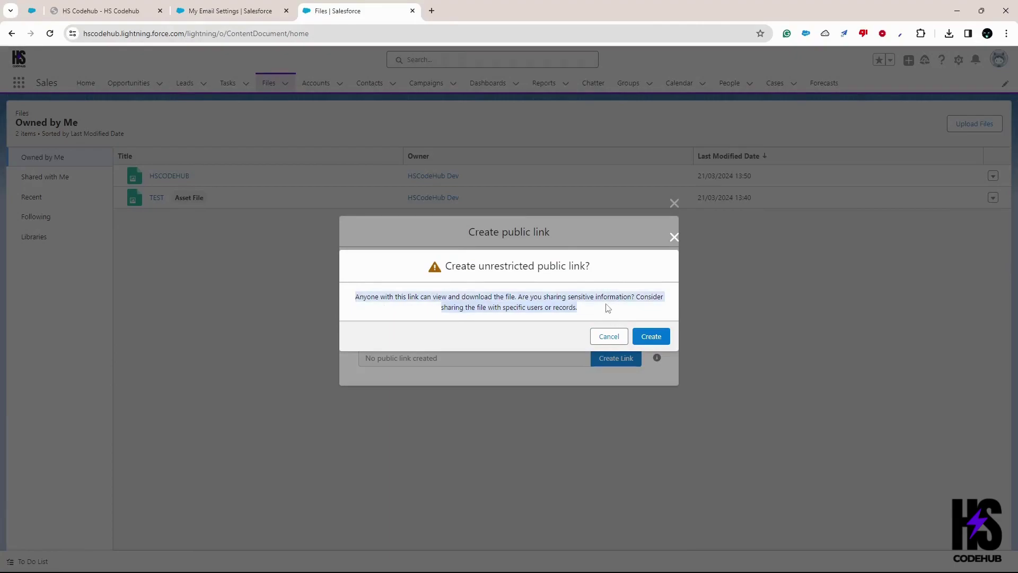
pyautogui.click(650, 339)
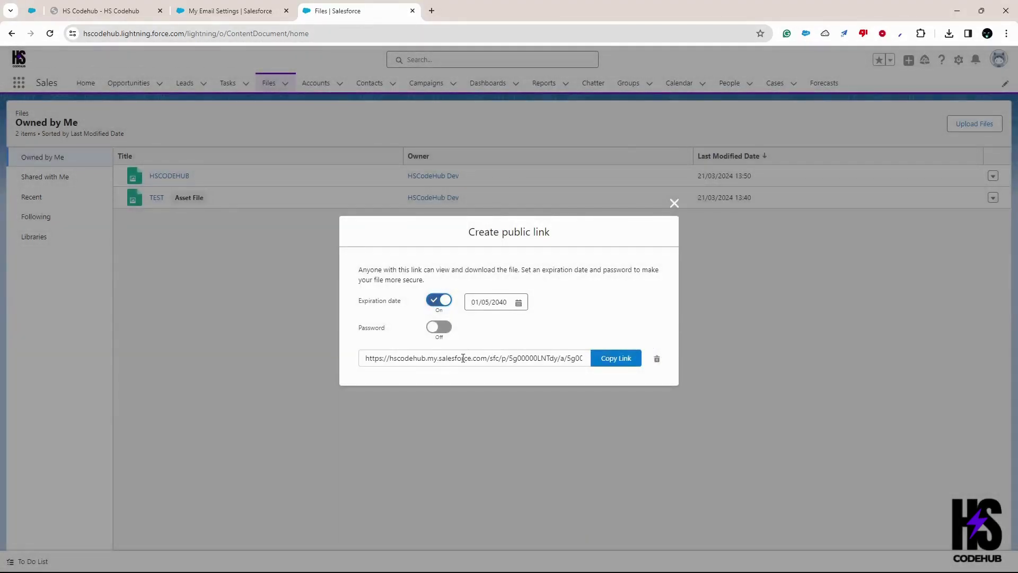
pyautogui.click(463, 358)
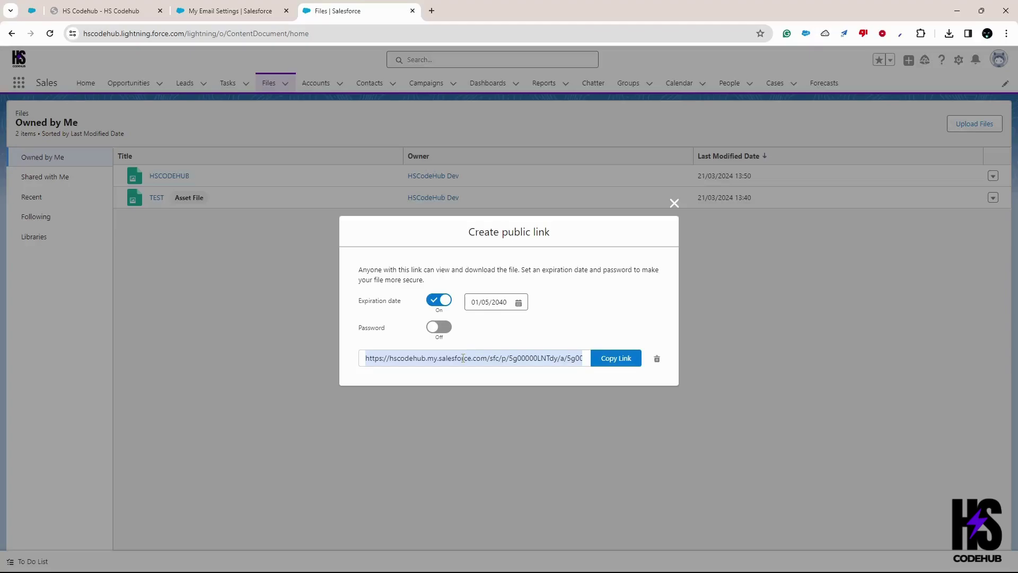
pyautogui.click(618, 358)
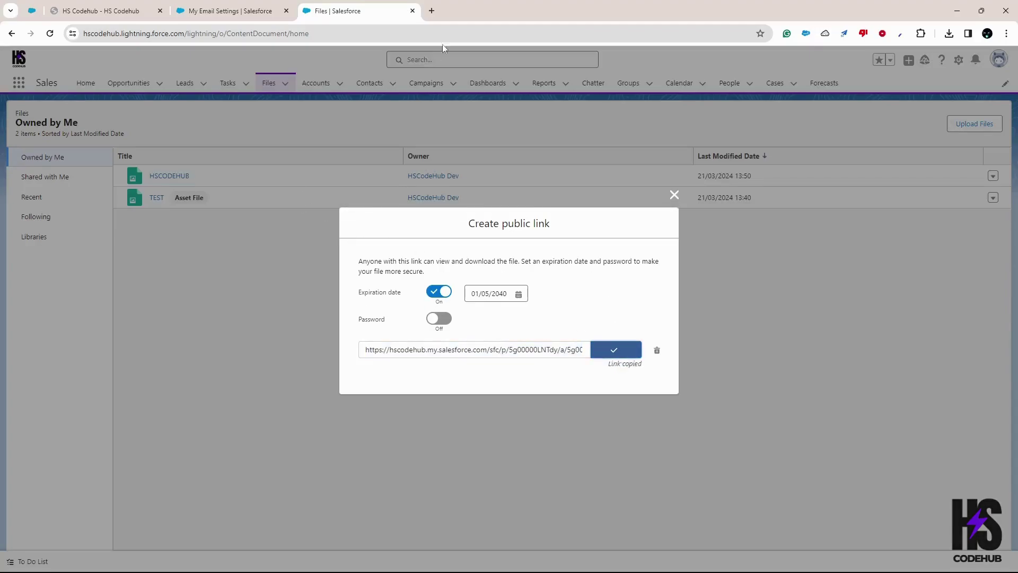
pyautogui.click(432, 11)
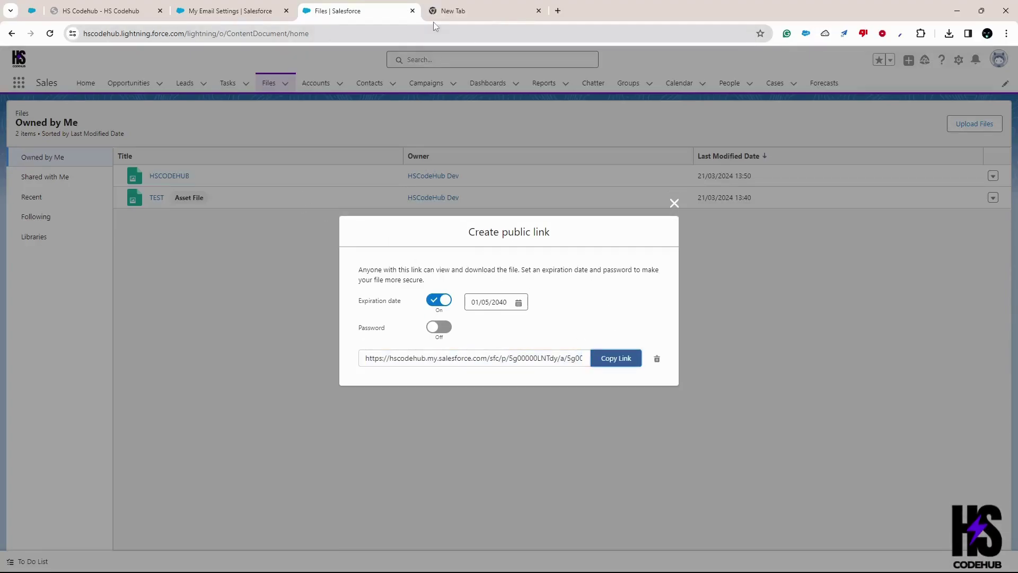
# Load the copied public link in the new tab to view the logo.
pyautogui.click(390, 34)
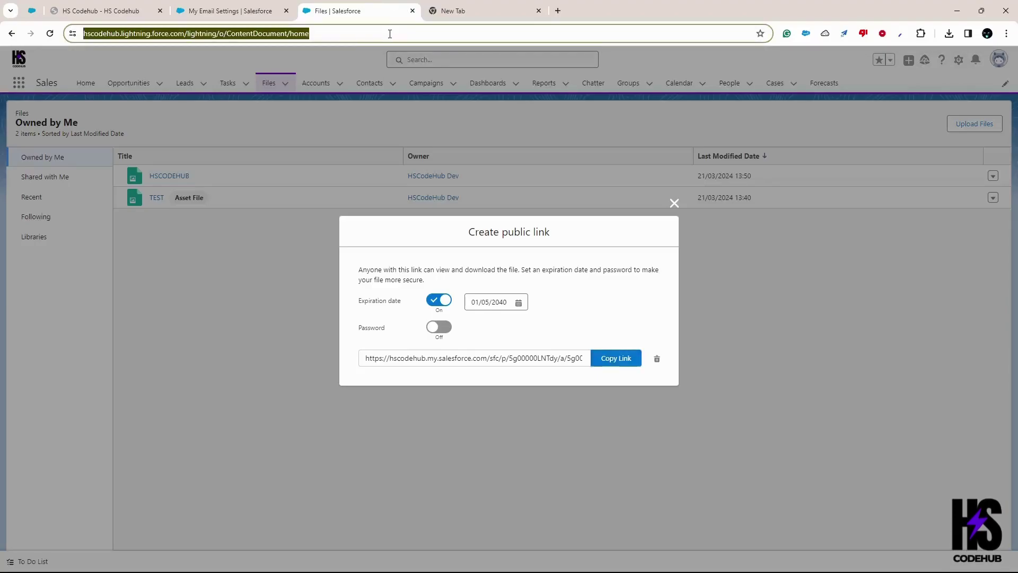
pyautogui.hotkey('ctrl', 'v')
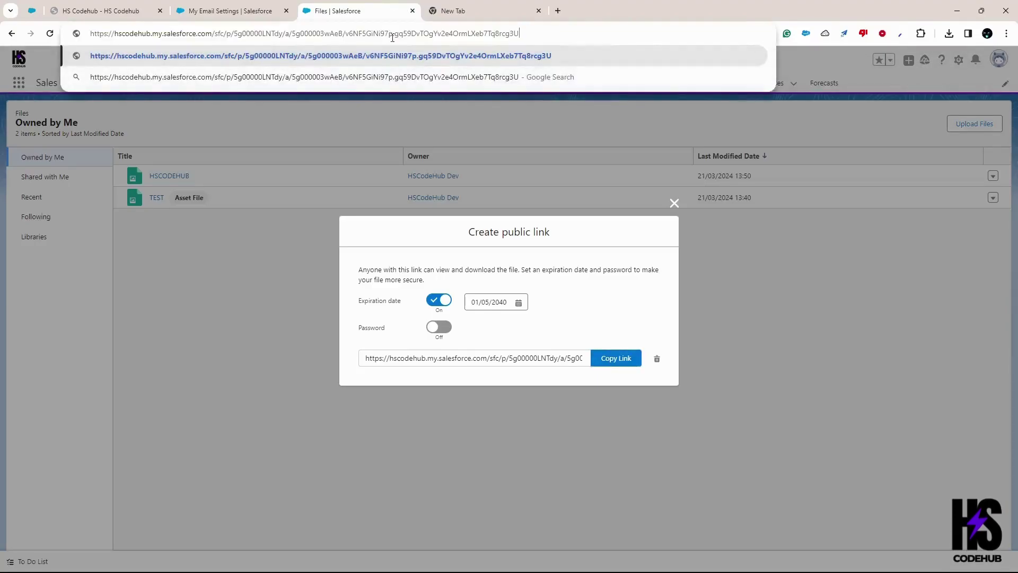
pyautogui.press('Return')
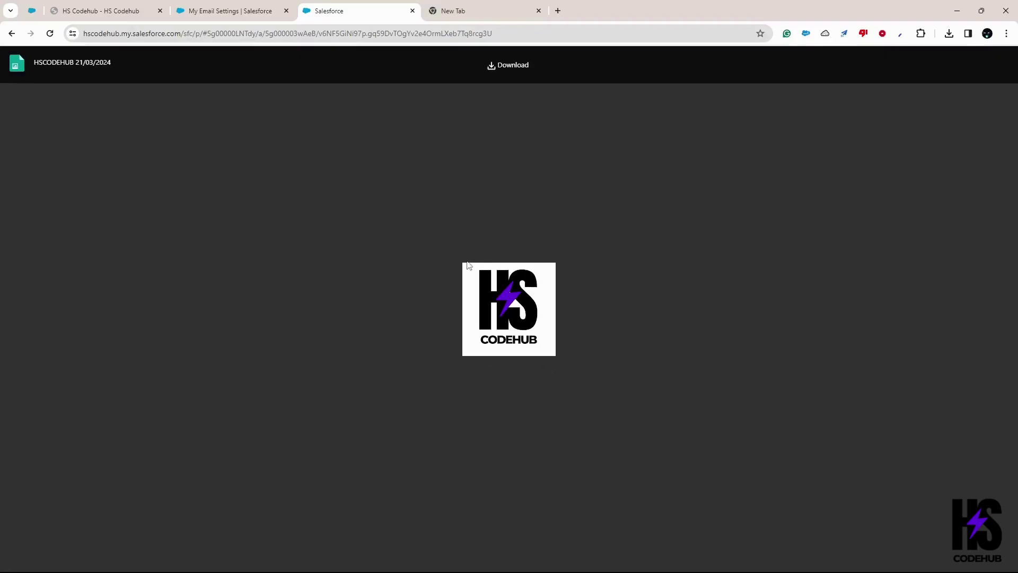
# Open the logo image in its own tab, select its web address, and return to My Email Settings.
pyautogui.rightClick(485, 272)
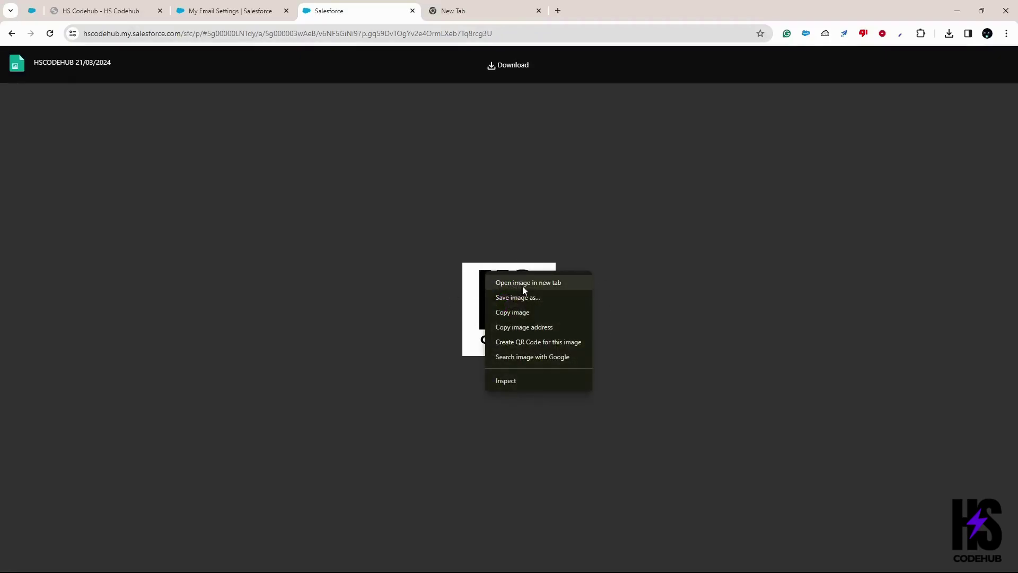
pyautogui.click(534, 287)
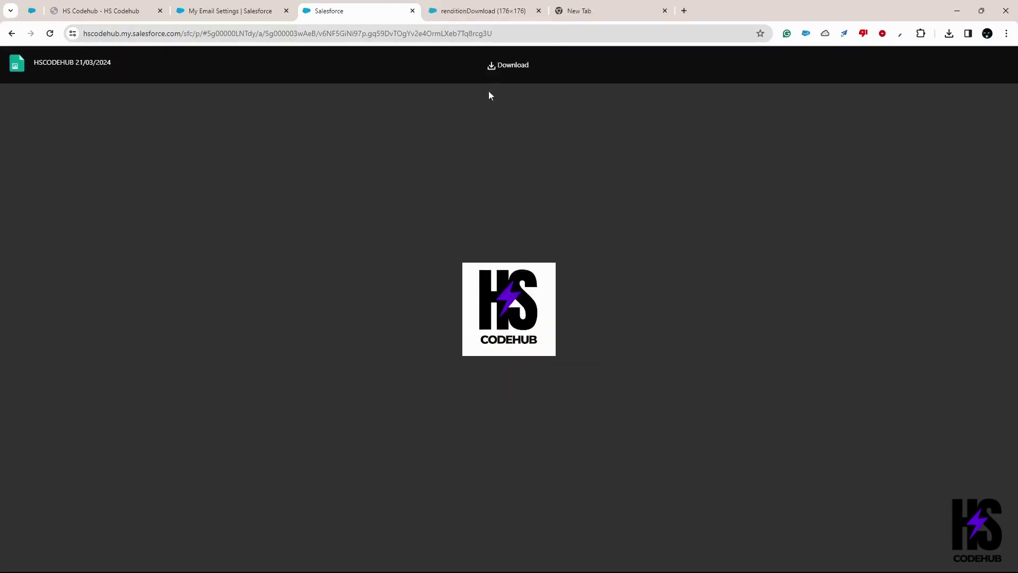
pyautogui.click(461, 11)
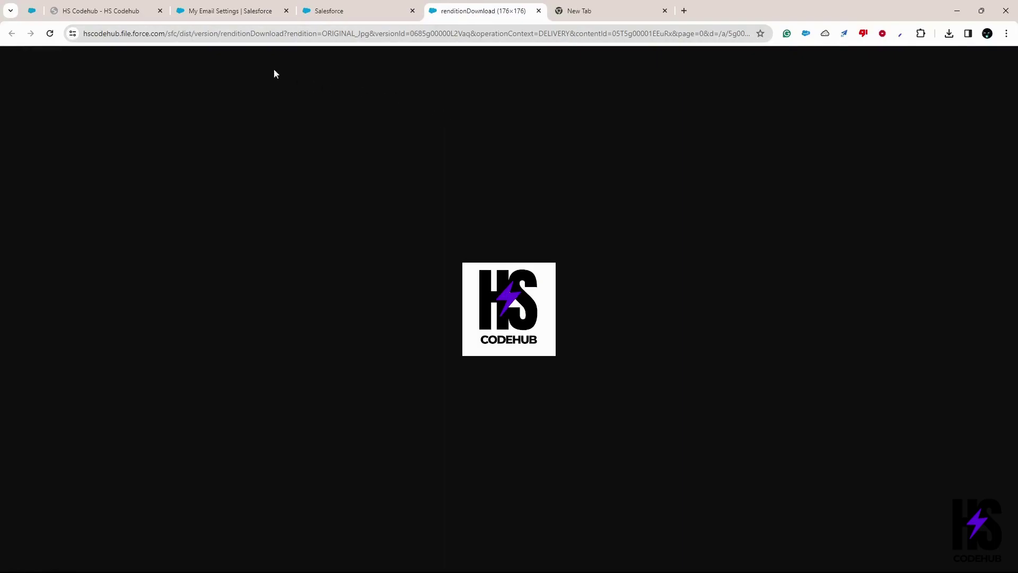
pyautogui.click(462, 33)
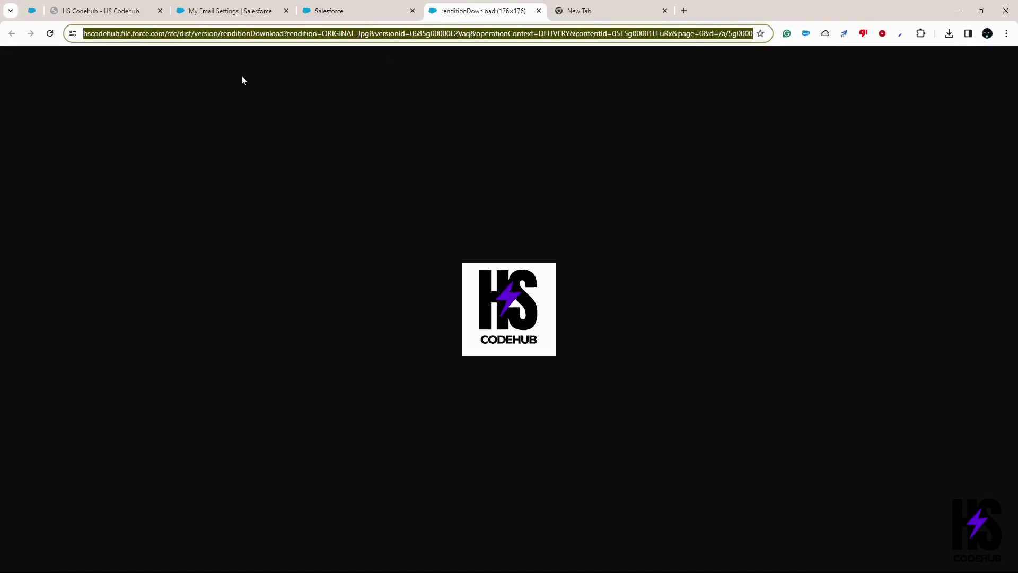
pyautogui.click(231, 10)
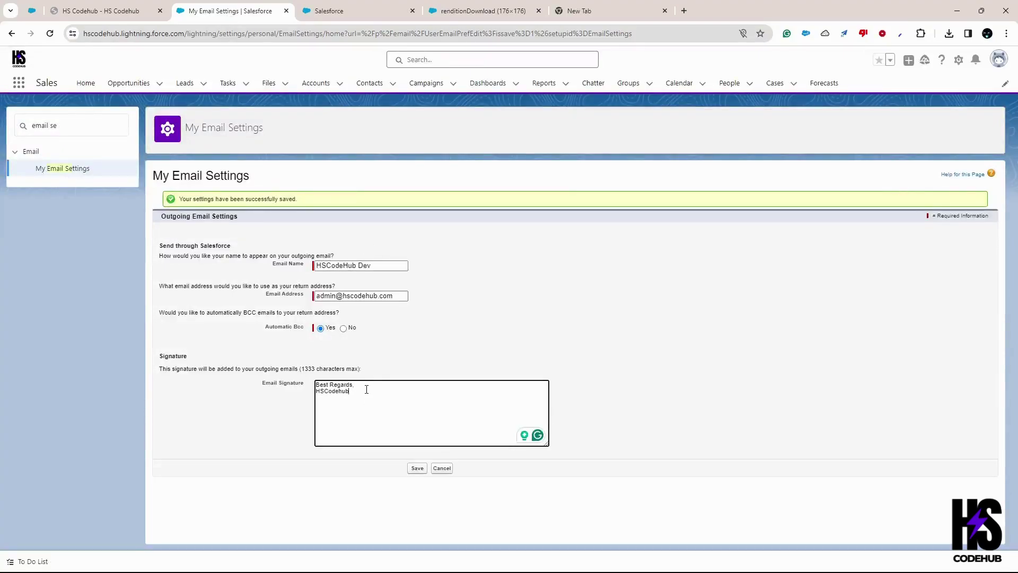
# Add <img src="" /> with the pasted logo URL on a new line below the signature text.
pyautogui.press('Return')
pyautogui.write('<img sr')
pyautogui.write('""')
pyautogui.hotkey('ctrl', 'v')
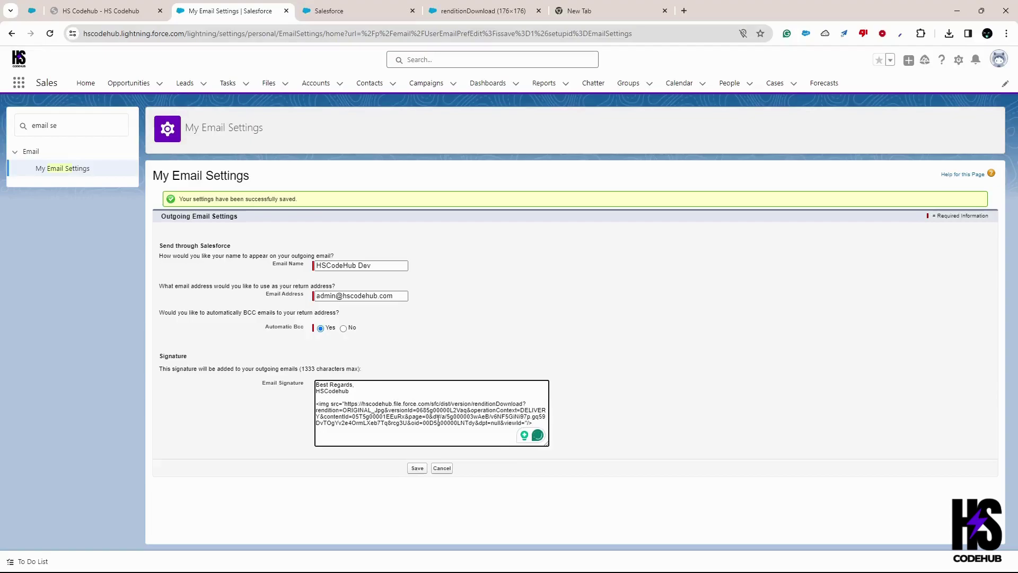
pyautogui.moveTo(352, 392); pyautogui.dragTo(303, 384)
pyautogui.click(366, 404)
pyautogui.moveTo(543, 424); pyautogui.dragTo(299, 407)
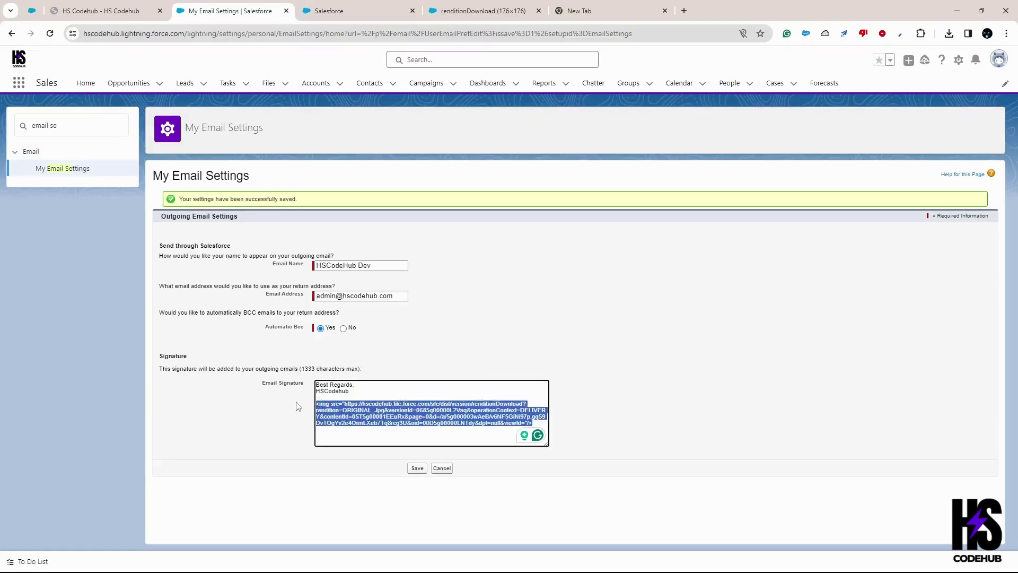
pyautogui.click(402, 368)
# Save the signature, open a contact in a new tab, and start an email to them.
pyautogui.click(417, 468)
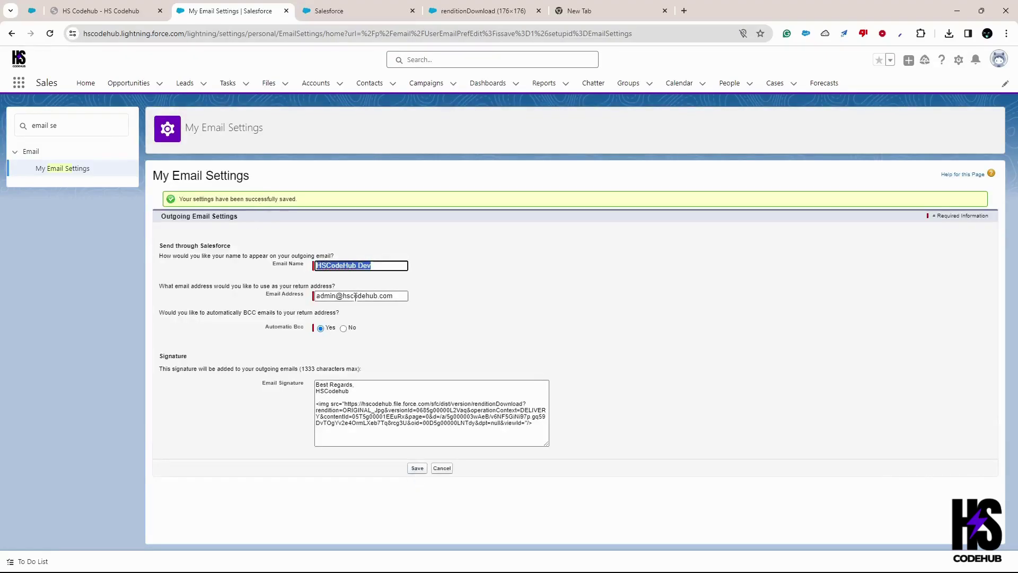
pyautogui.rightClick(377, 85)
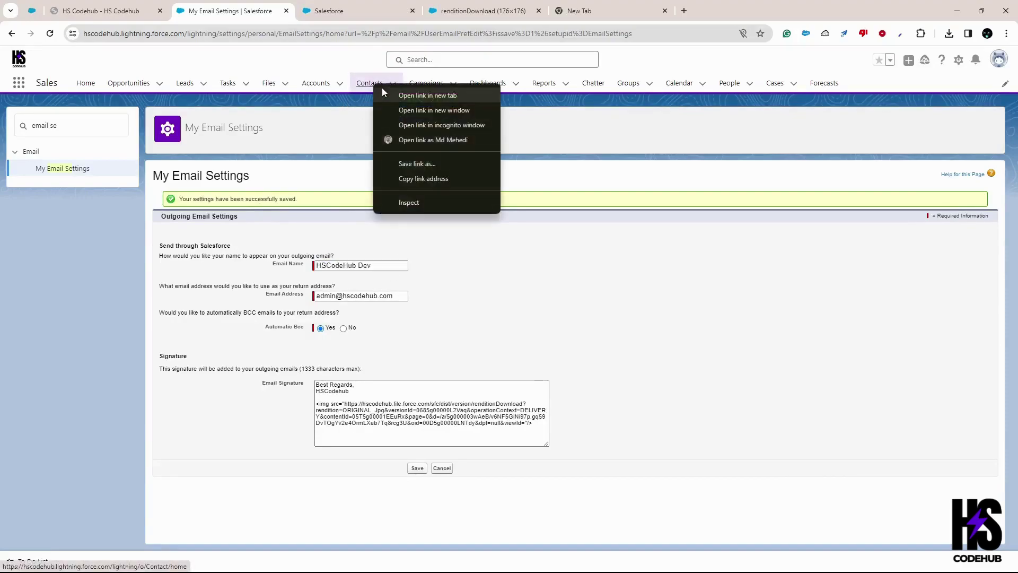
pyautogui.click(414, 93)
pyautogui.click(357, 5)
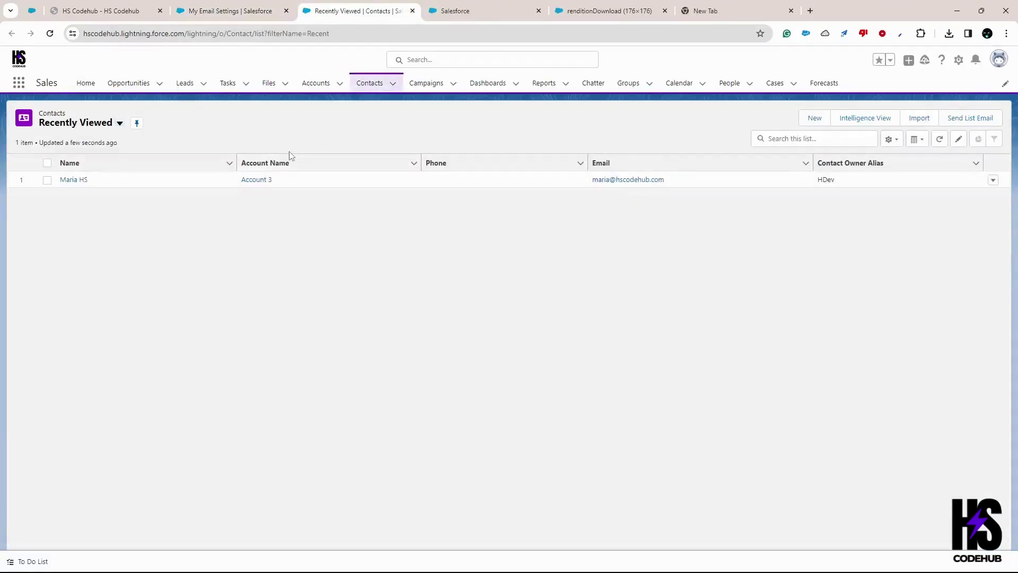
pyautogui.click(85, 180)
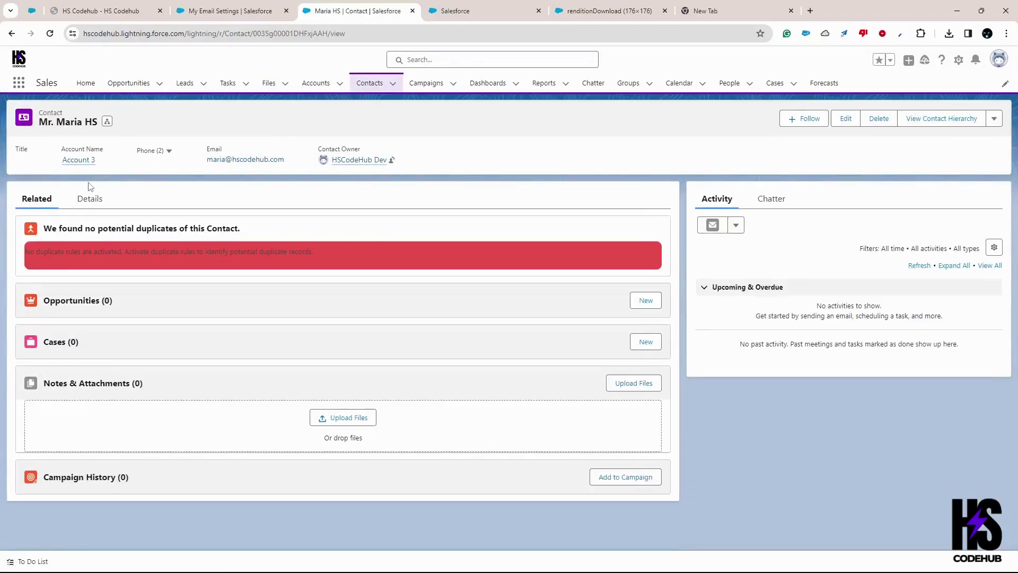
pyautogui.click(712, 225)
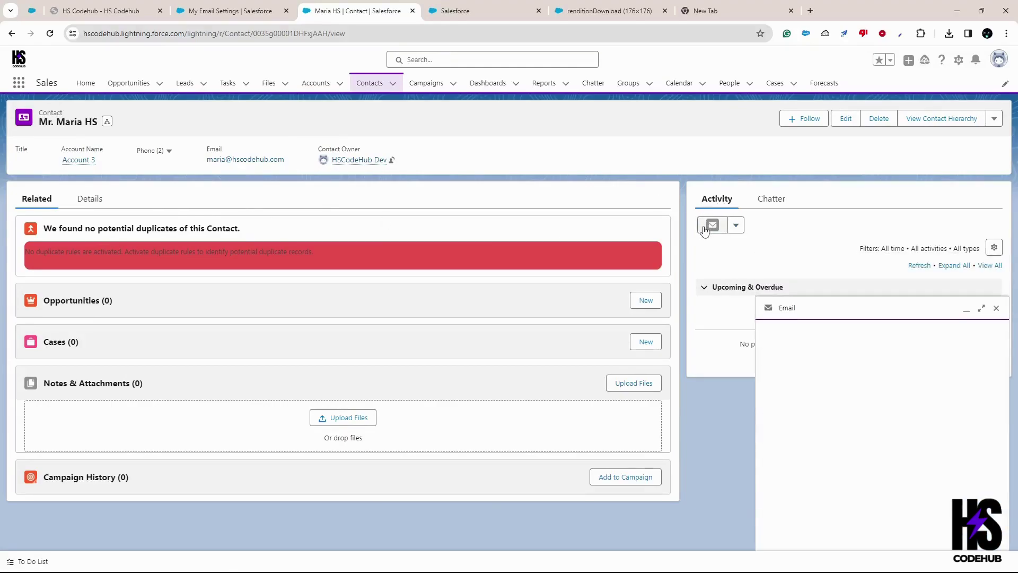
# Scroll the email draft to the signature and select the Best Regards text and logo image.
pyautogui.scroll(-2, 808, 372)
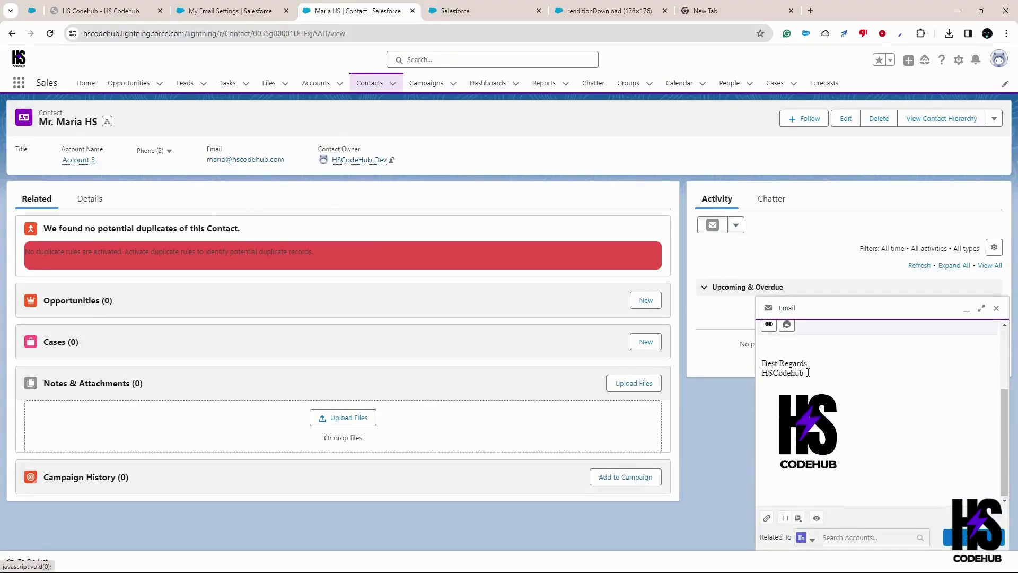
pyautogui.scroll(3, 801, 376)
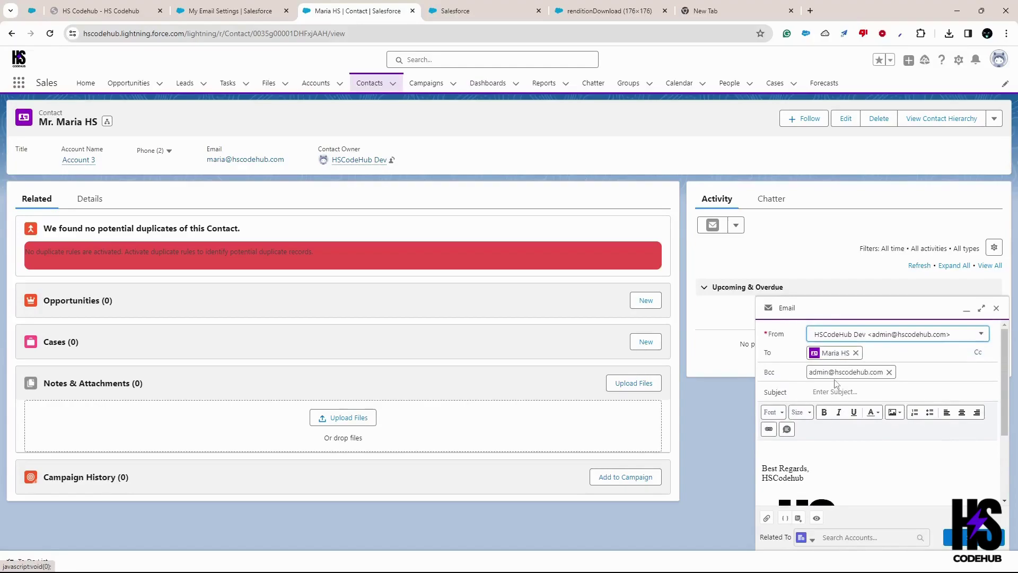
pyautogui.scroll(-2, 835, 383)
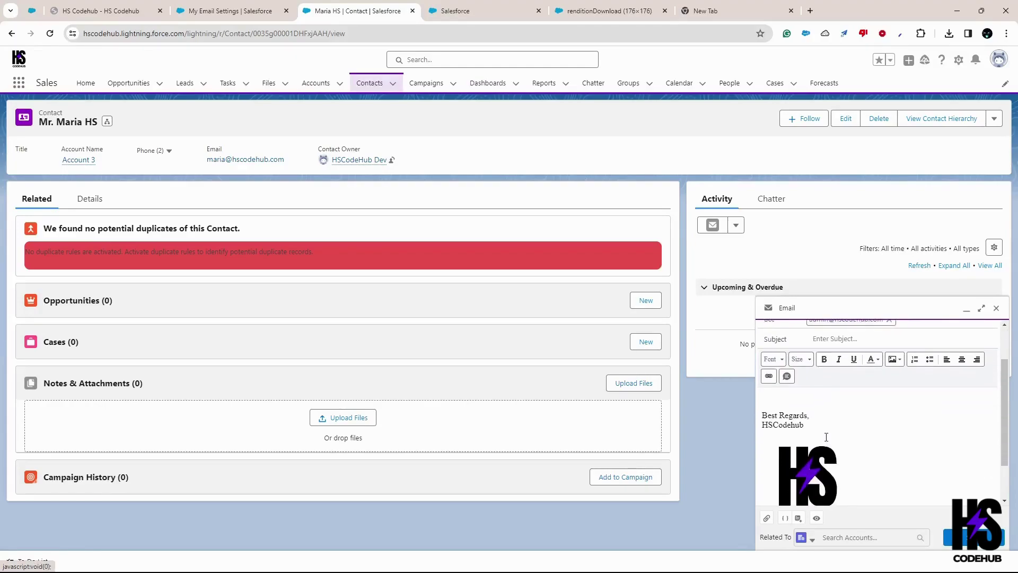
pyautogui.moveTo(804, 373); pyautogui.dragTo(761, 362)
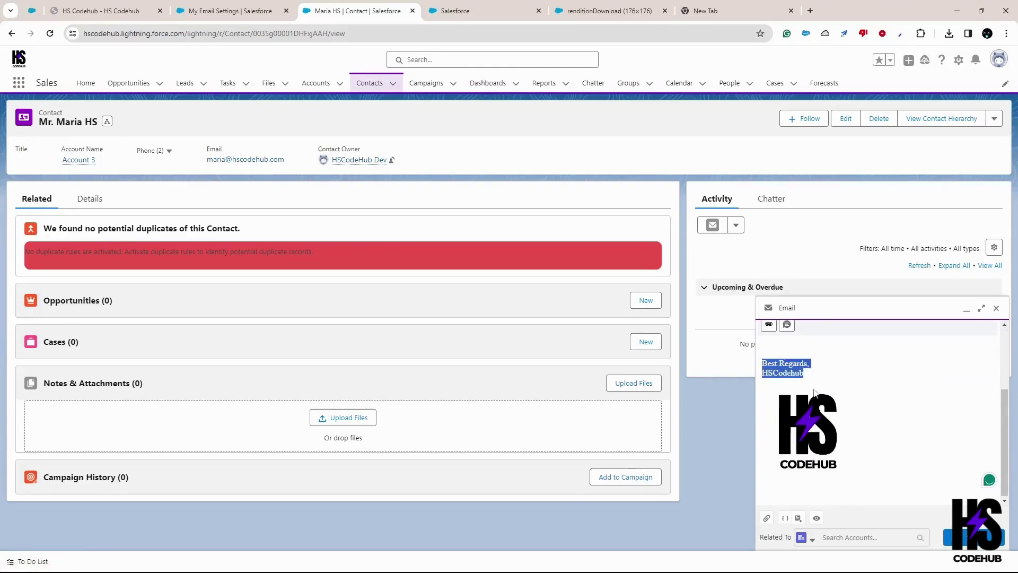
pyautogui.click(802, 443)
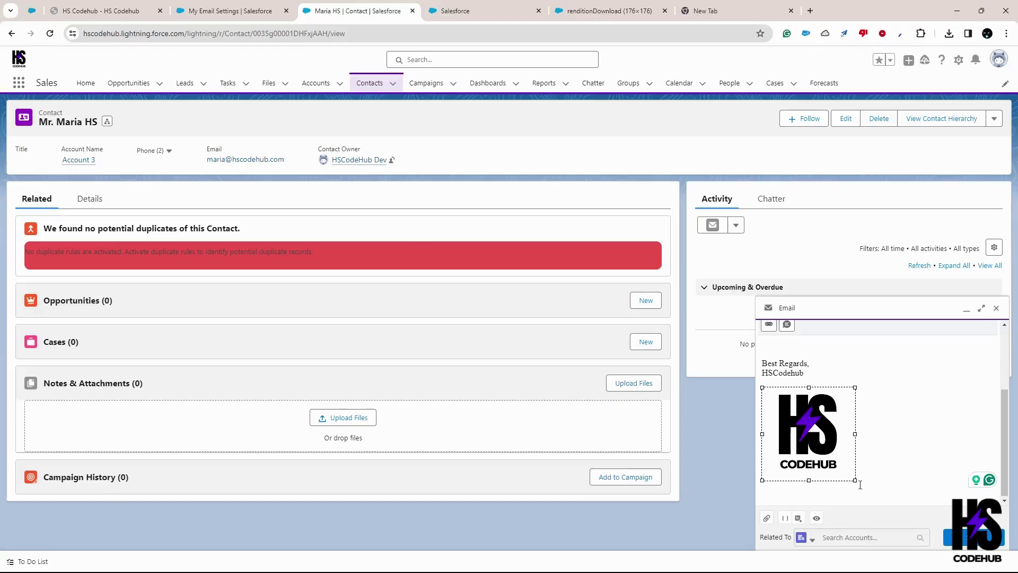
pyautogui.moveTo(855, 480); pyautogui.dragTo(805, 412)
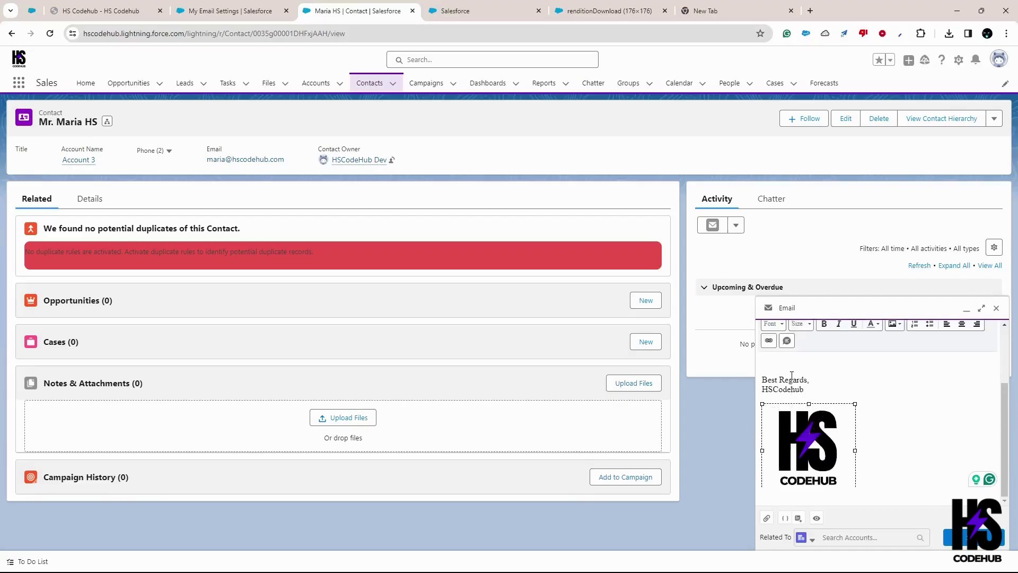
pyautogui.click(859, 382)
pyautogui.scroll(3, 874, 434)
pyautogui.scroll(-4, 873, 434)
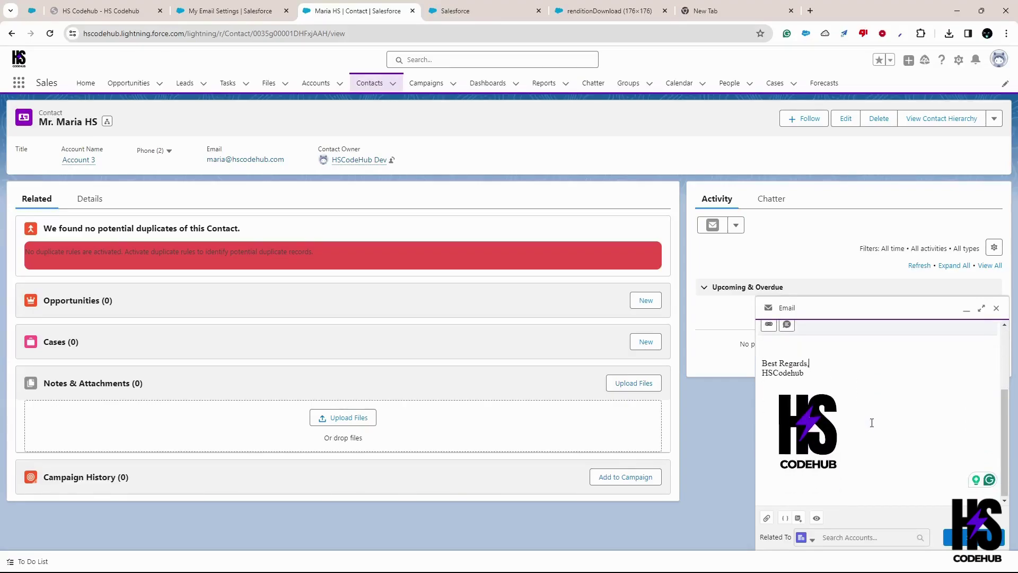
pyautogui.scroll(4, 872, 422)
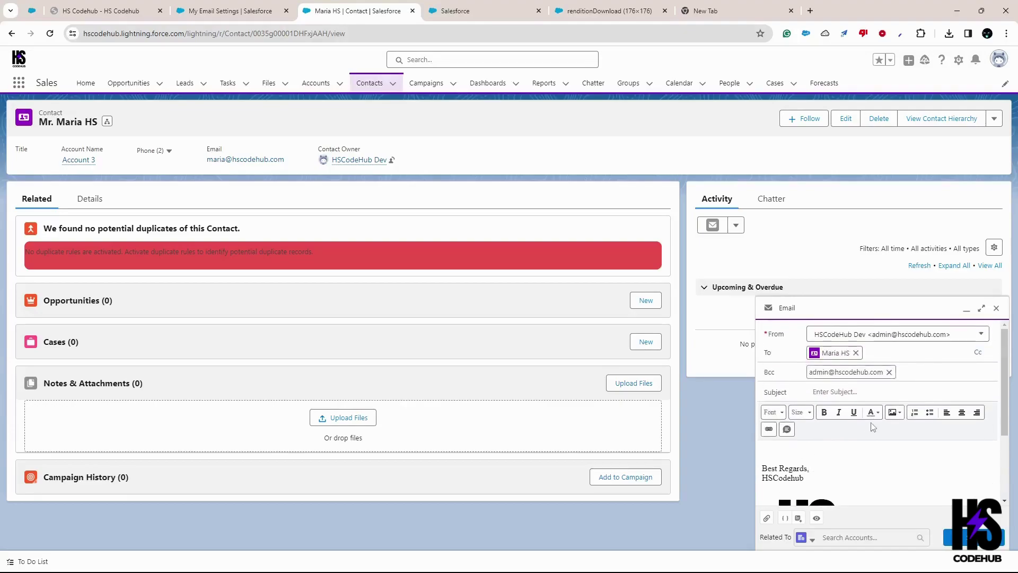